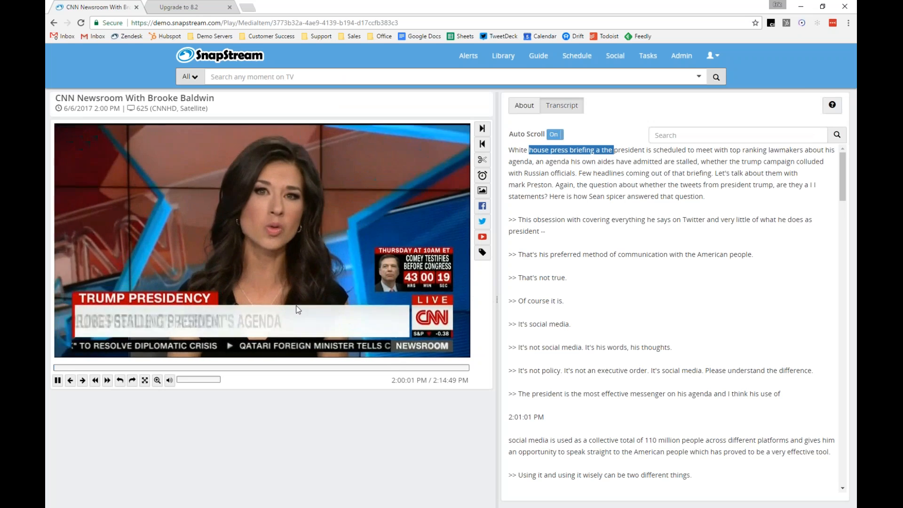
Resume playback of the recording, open the zoom trackbar beneath the player, and pause
left_click(327, 214)
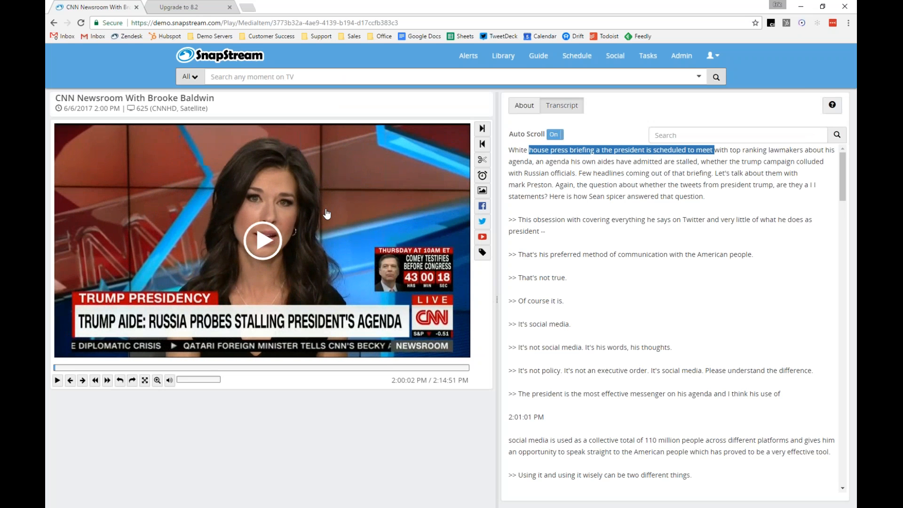
left_click(262, 240)
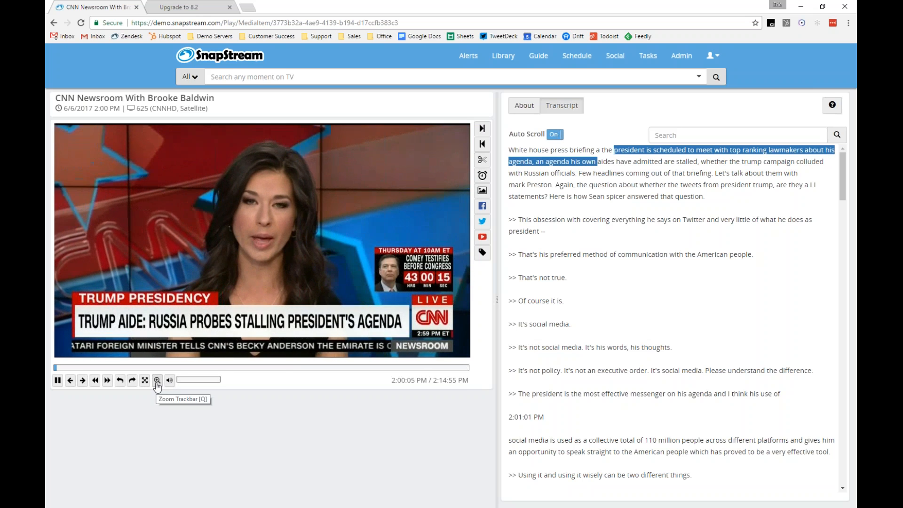
left_click(157, 380)
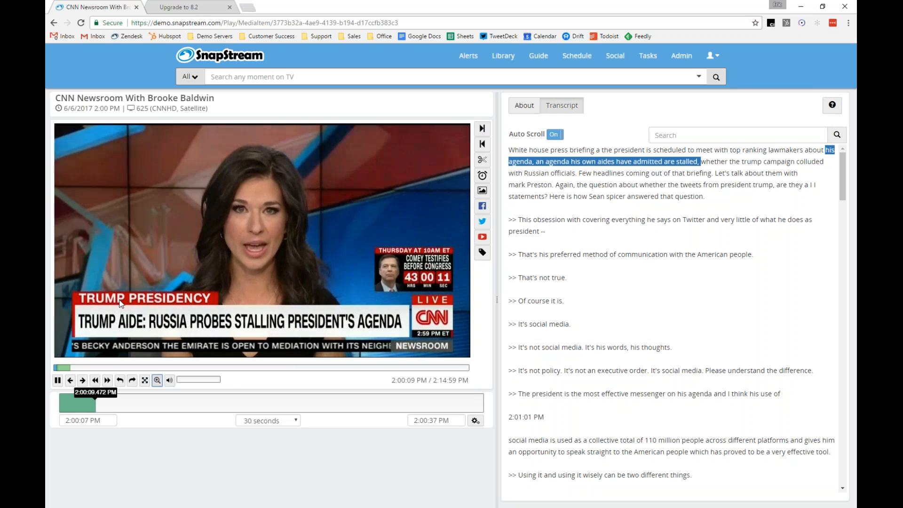
left_click(57, 381)
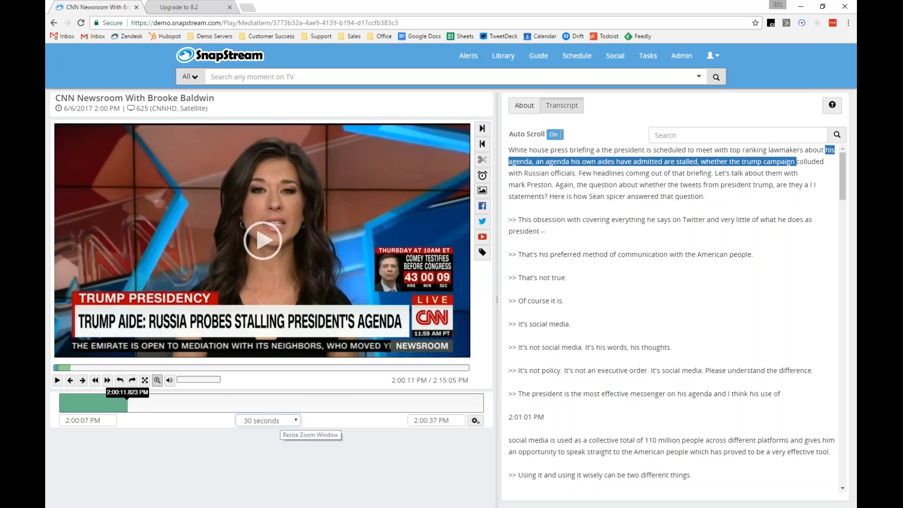
Set the zoom window to 5 seconds and mark the clip start at about 2:00:07.9 PM
left_click(280, 421)
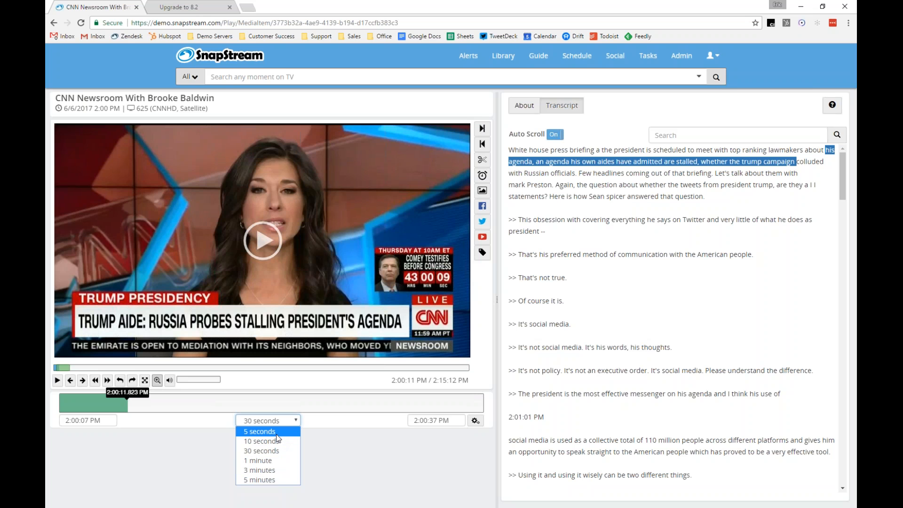
left_click(276, 434)
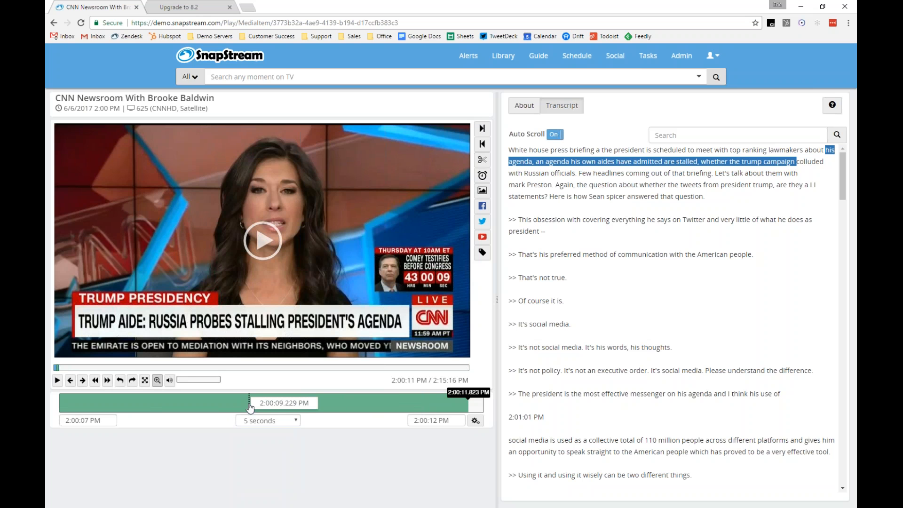
left_click(129, 403)
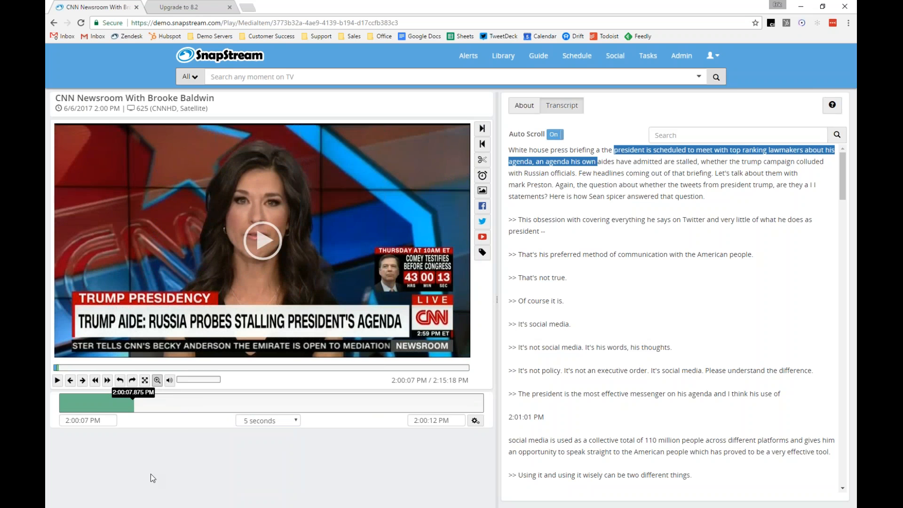
left_click(482, 129)
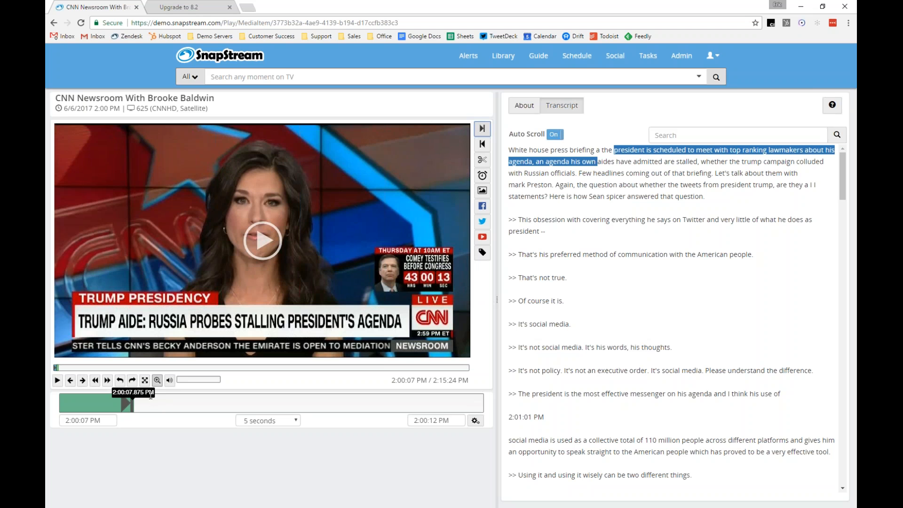
Play briefly, pause, seek on the zoom trackbar, and mark the clip end at about 2:00:10.4 PM
left_click(57, 381)
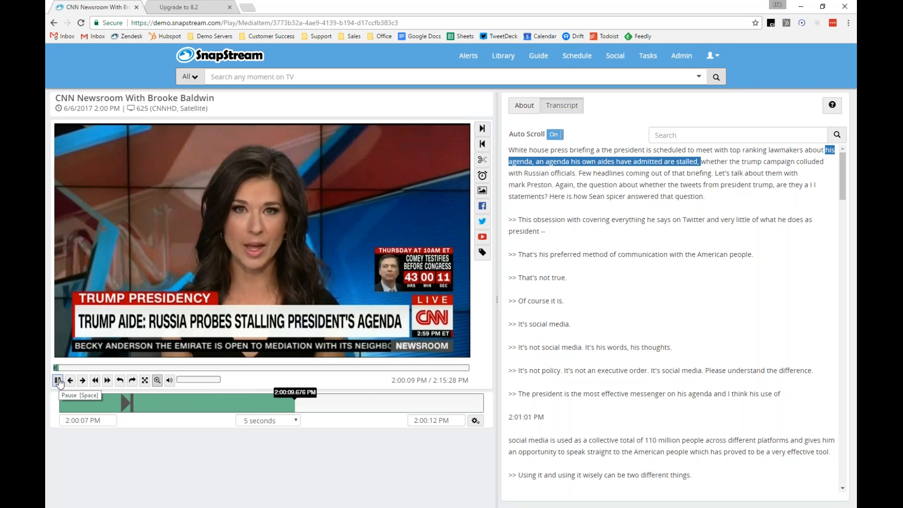
left_click(59, 381)
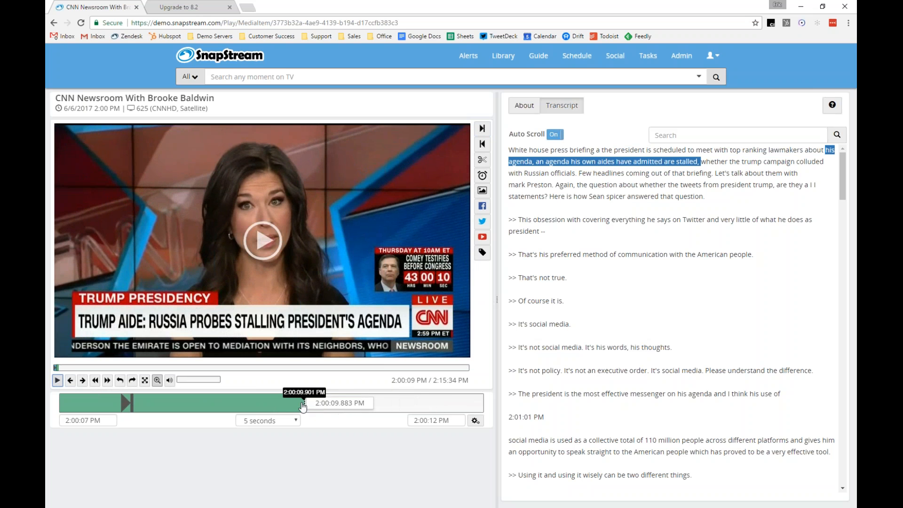
left_click(300, 405)
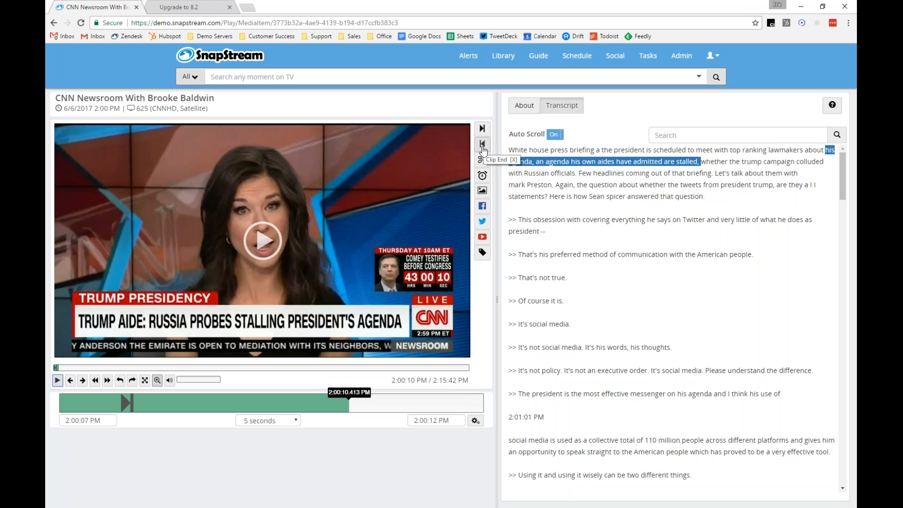
left_click(483, 147)
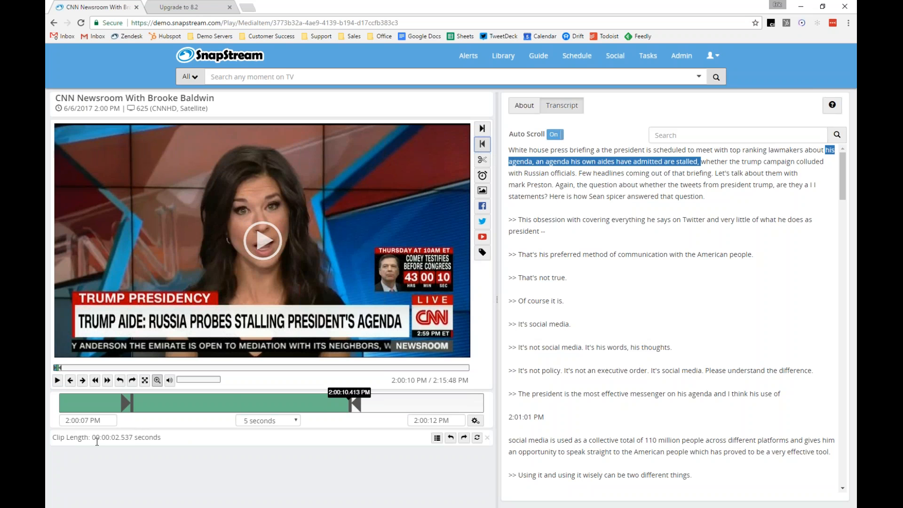
Move the clip start to about 2:00:09.5 PM and close the zoom trackbar
left_click(274, 403)
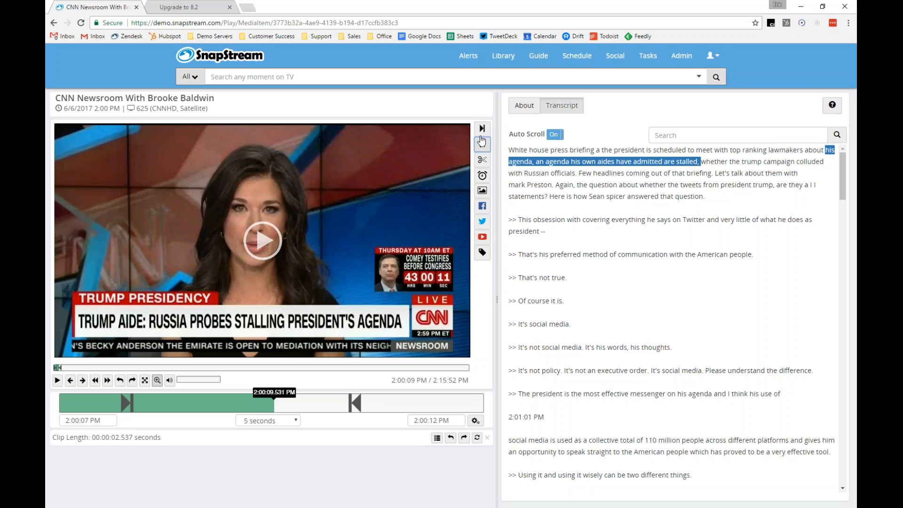
left_click(483, 130)
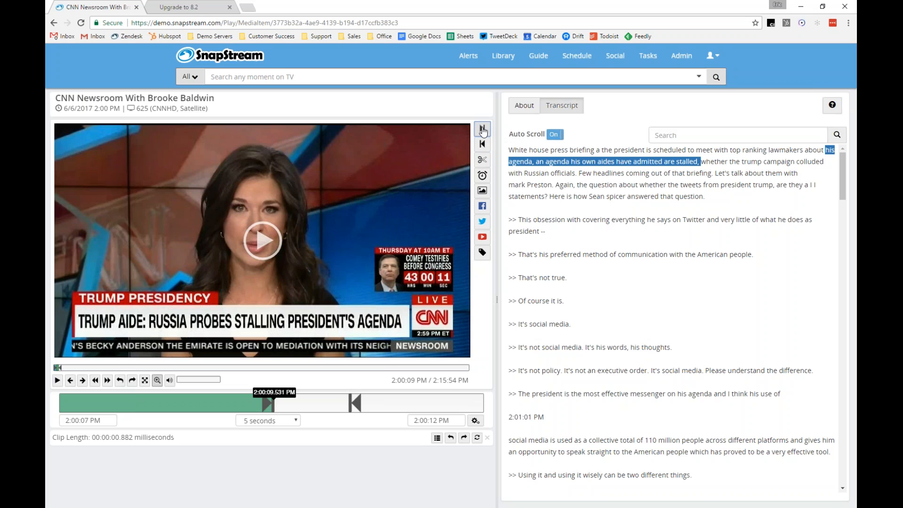
left_click(157, 380)
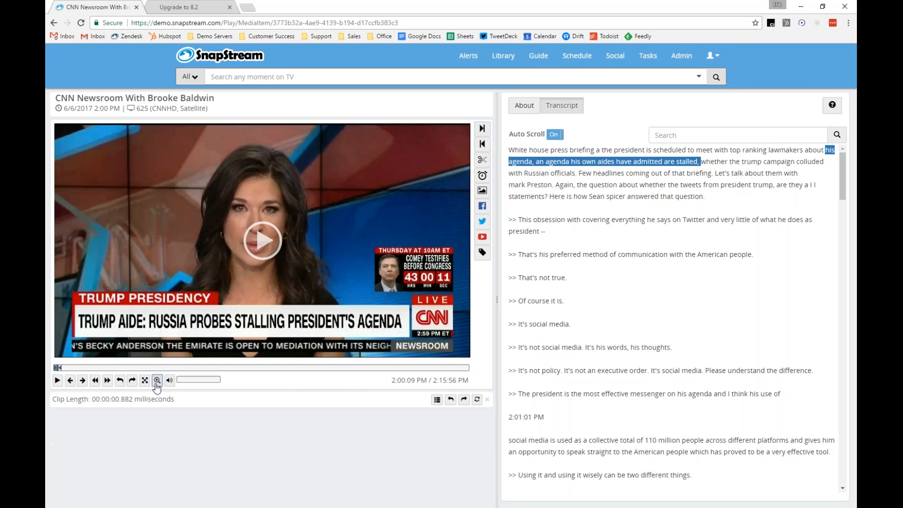
Play on and set a new clip end further along, then pause and reopen the zoom trackbar
left_click(286, 243)
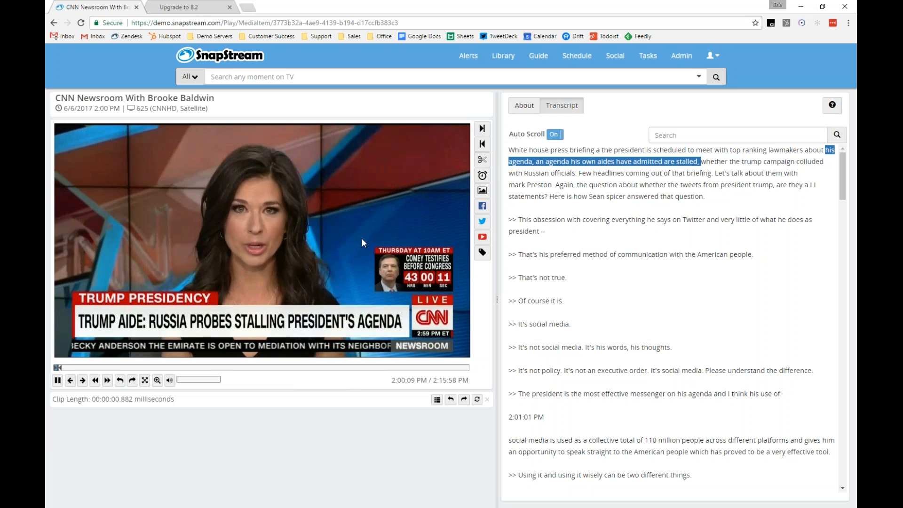
left_click(483, 145)
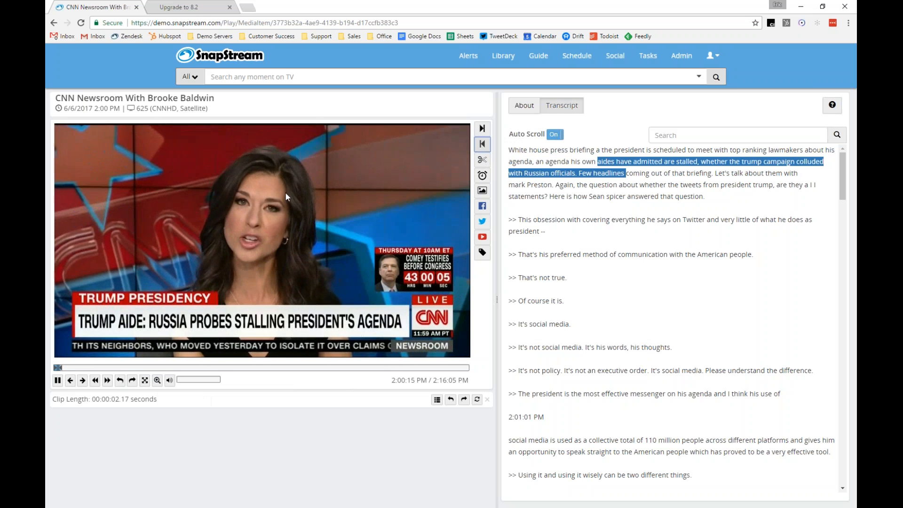
left_click(354, 151)
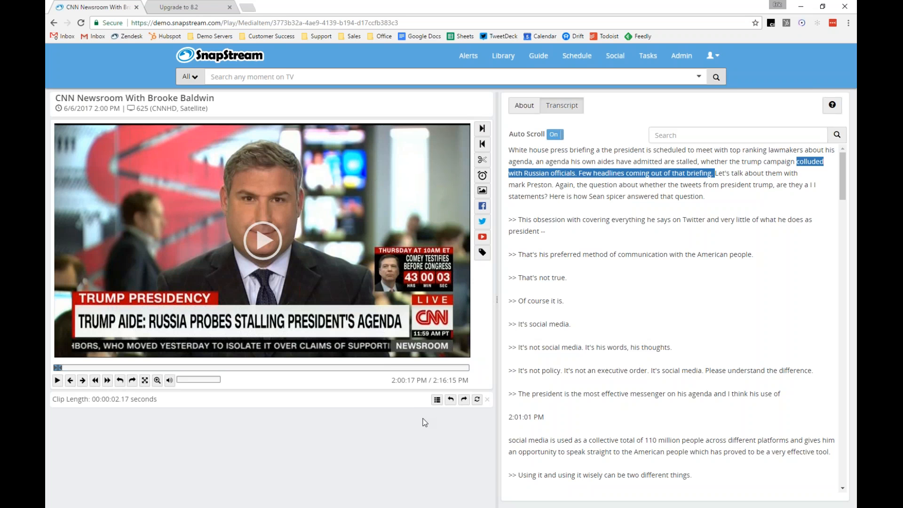
left_click(157, 380)
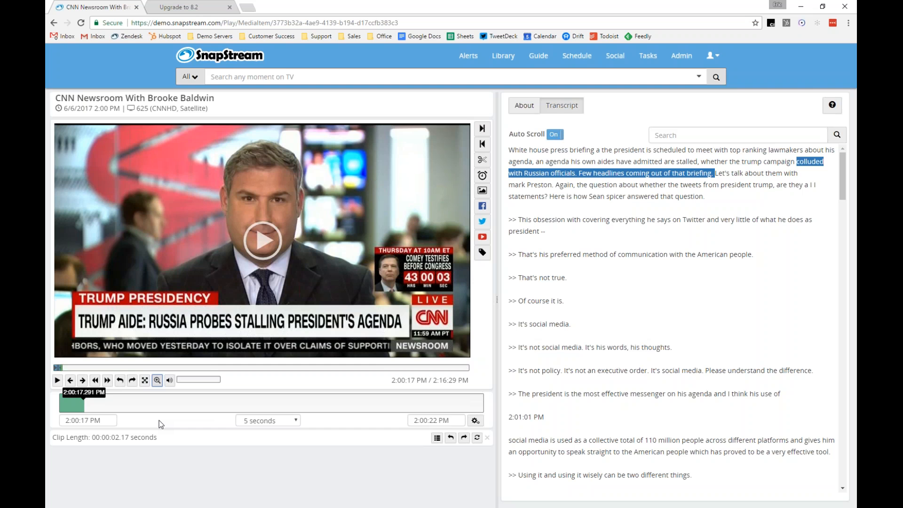
Start a new closed captioning alert with Weekdays frequency at 08:00 AM and place the cursor in Terms
left_click(469, 56)
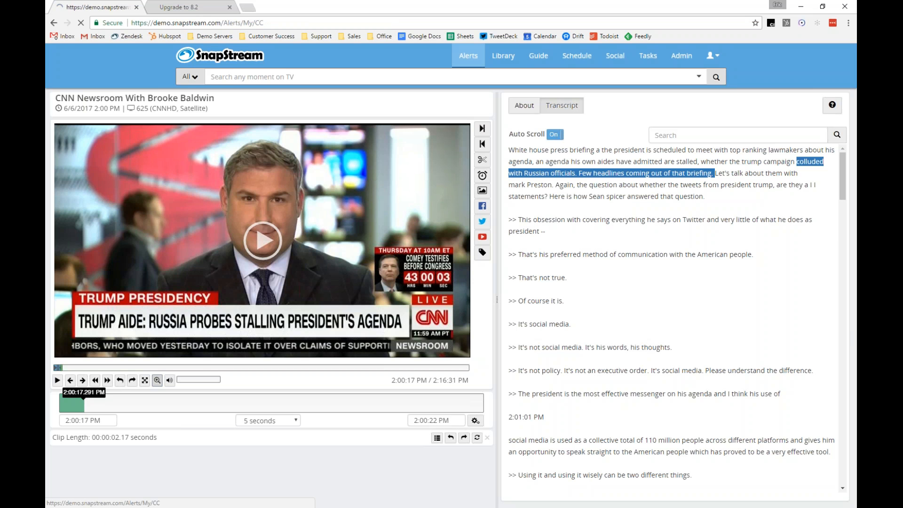
left_click(106, 202)
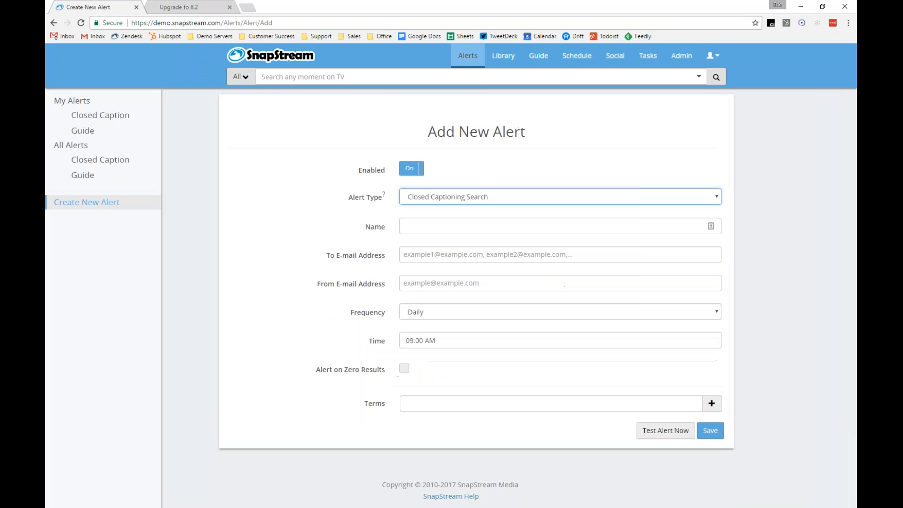
left_click(405, 315)
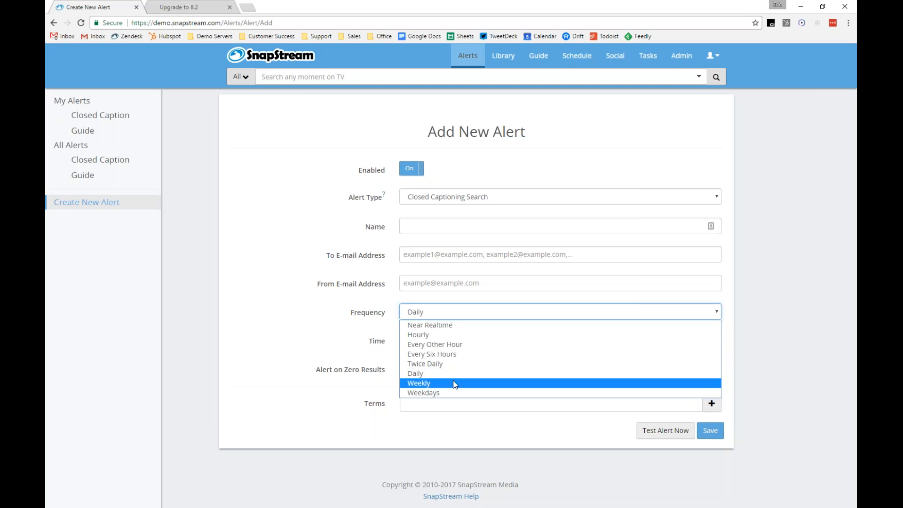
left_click(453, 392)
left_click(437, 342)
left_click(415, 392)
left_click(320, 271)
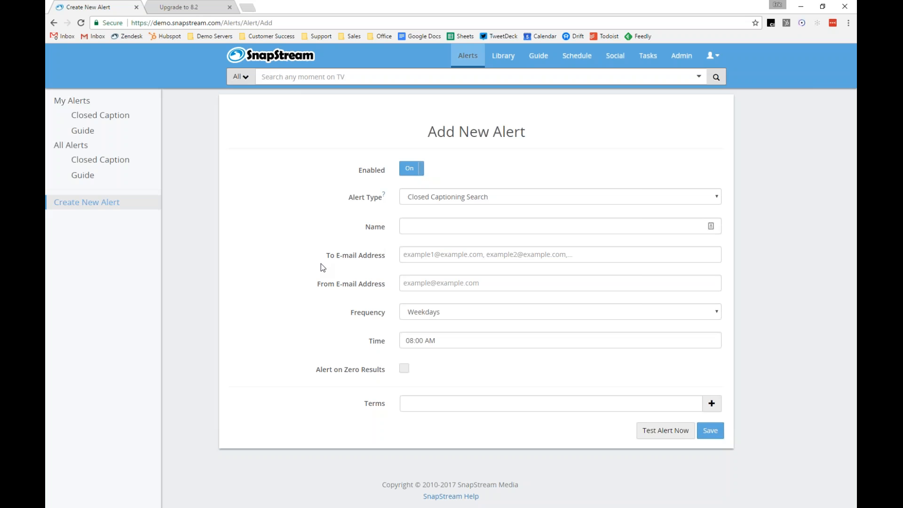
left_click(449, 403)
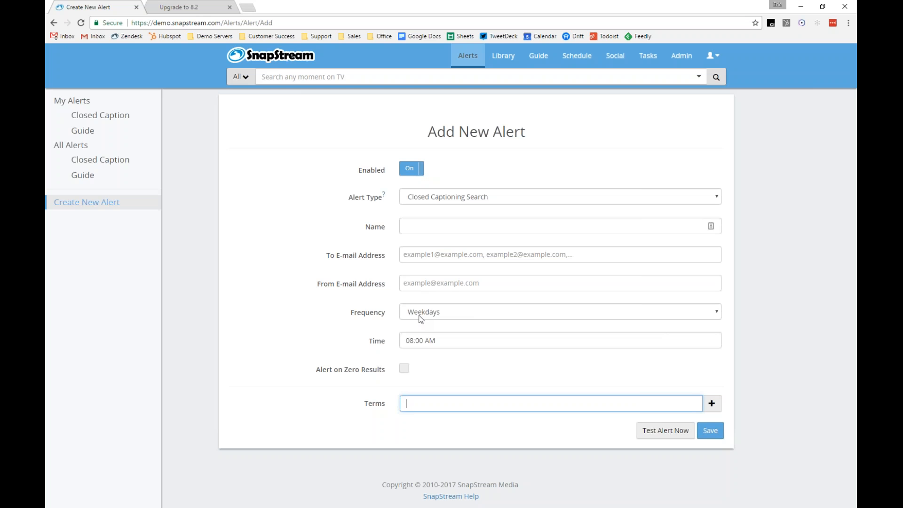
Open the admin Folders settings and begin adding a new export destination of type Dropbox
left_click(670, 57)
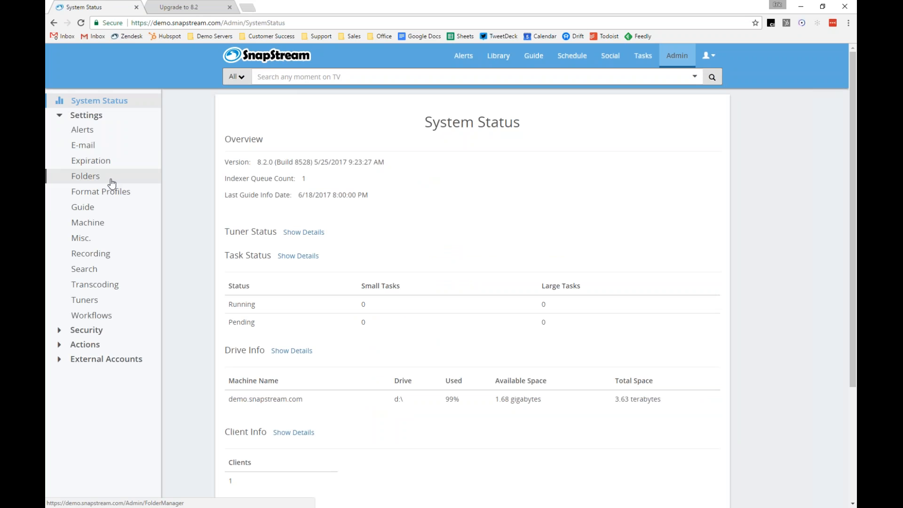
left_click(94, 183)
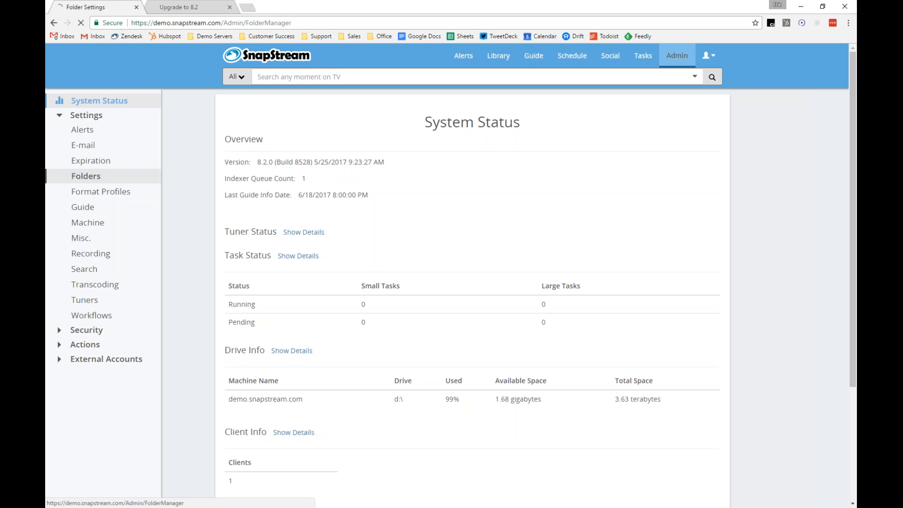
scroll(285, 281, "down", 3)
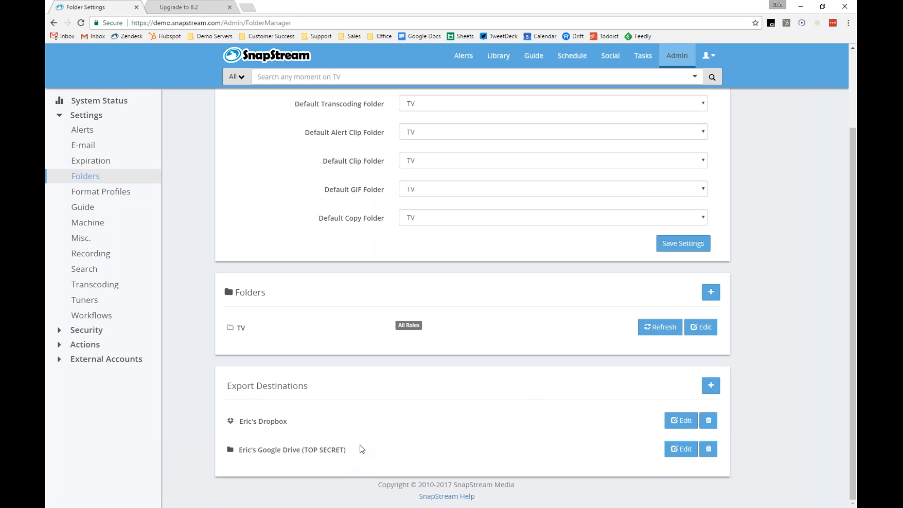
left_click(711, 386)
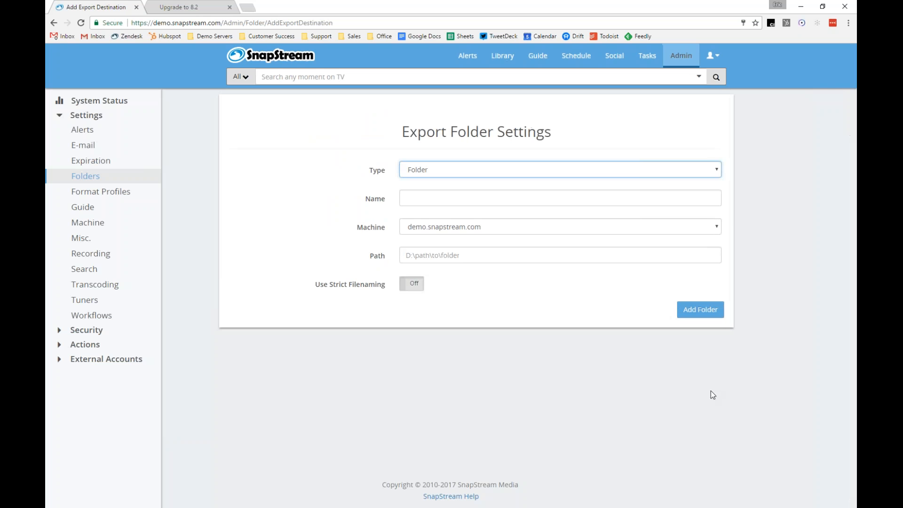
left_click(467, 168)
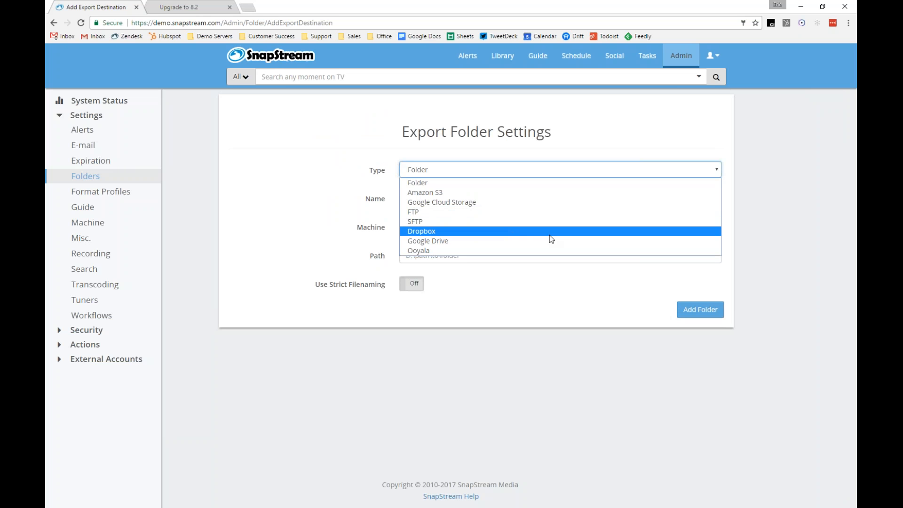
left_click(656, 235)
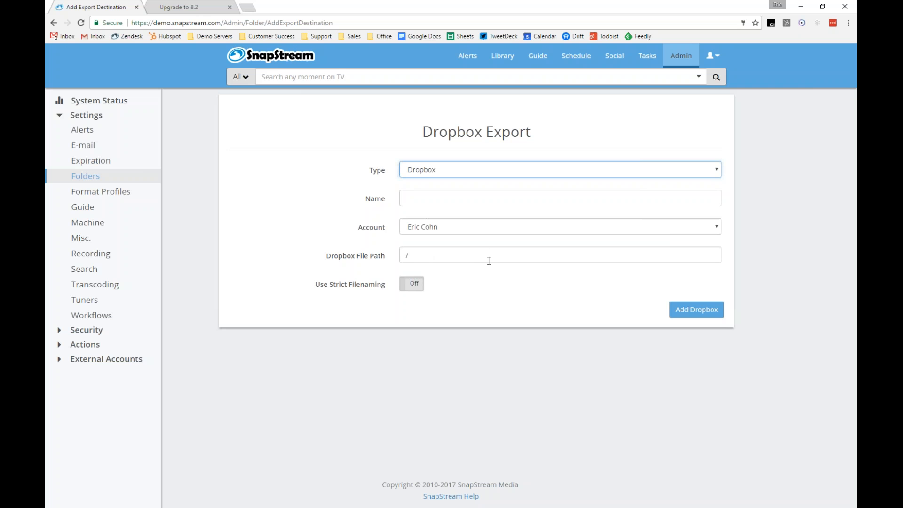
Return to the Folders settings, then open the CNN Newsroom With Brooke Baldwin recording from the Library
left_click(117, 181)
scroll(407, 330, "down", 2)
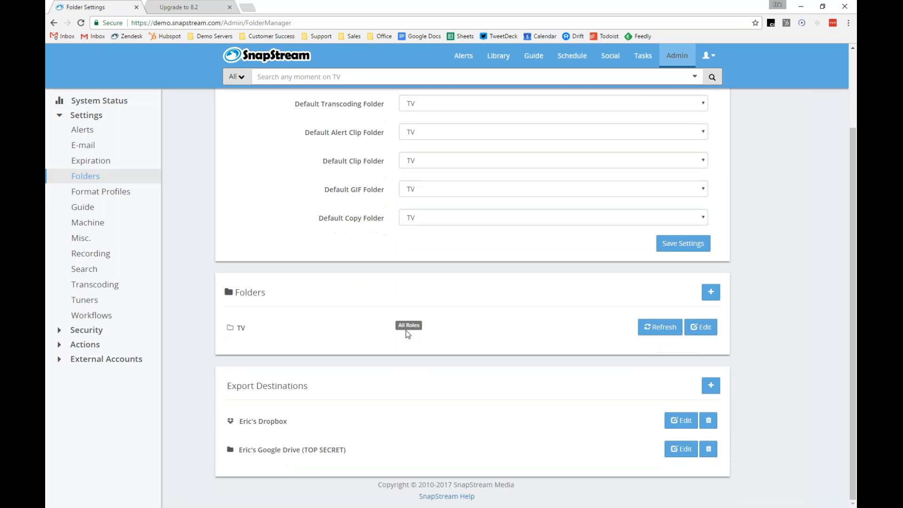
left_click(502, 60)
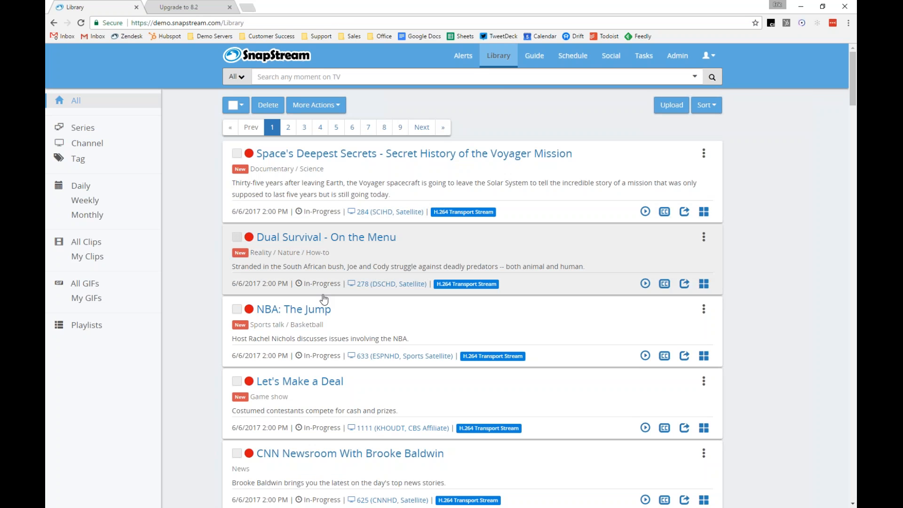
left_click(312, 461)
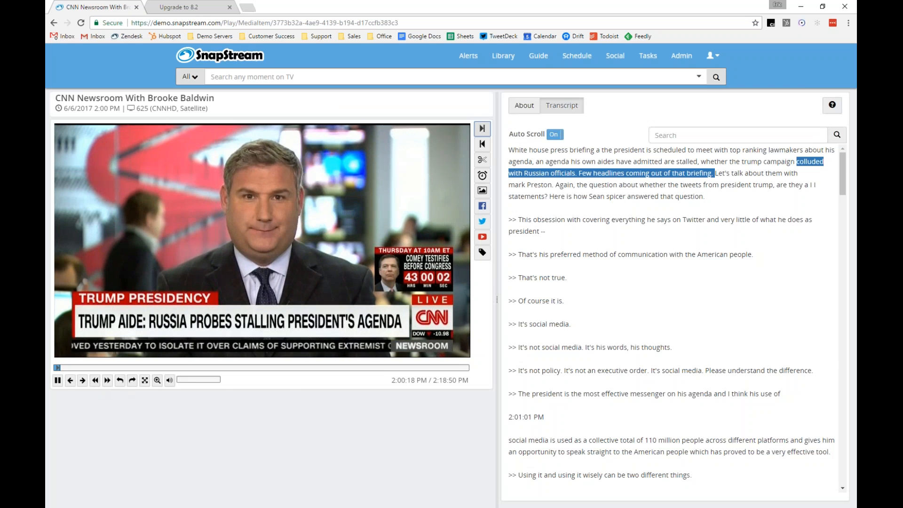
Advance playback, mark the clip end at about 2:00:50 and open the Make Clip dialog
left_click(82, 380)
left_click(483, 146)
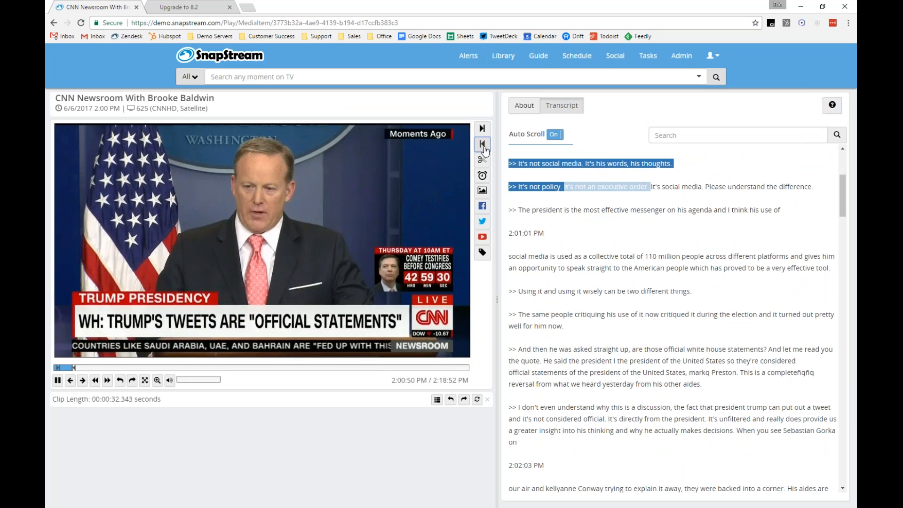
left_click(482, 159)
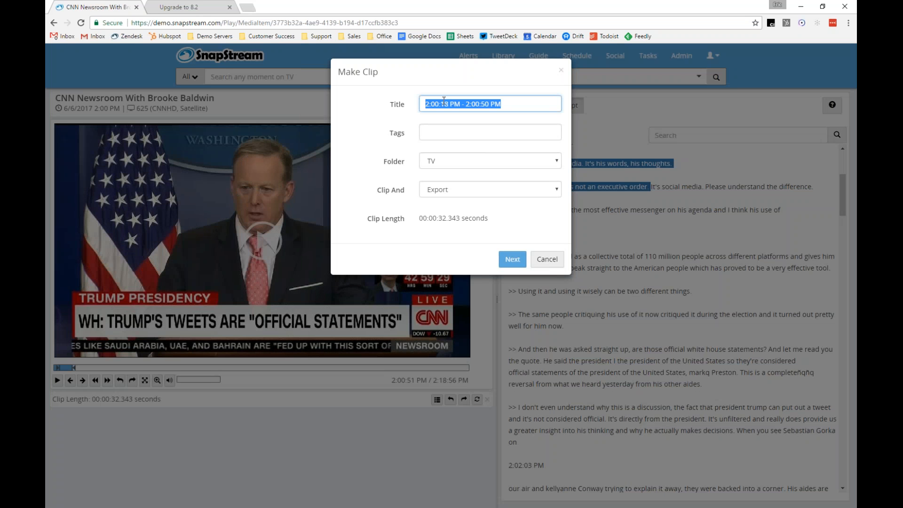
Title the clip "Trump Tweets", choose Export as the Clip And action and continue
type("Trump Tweets")
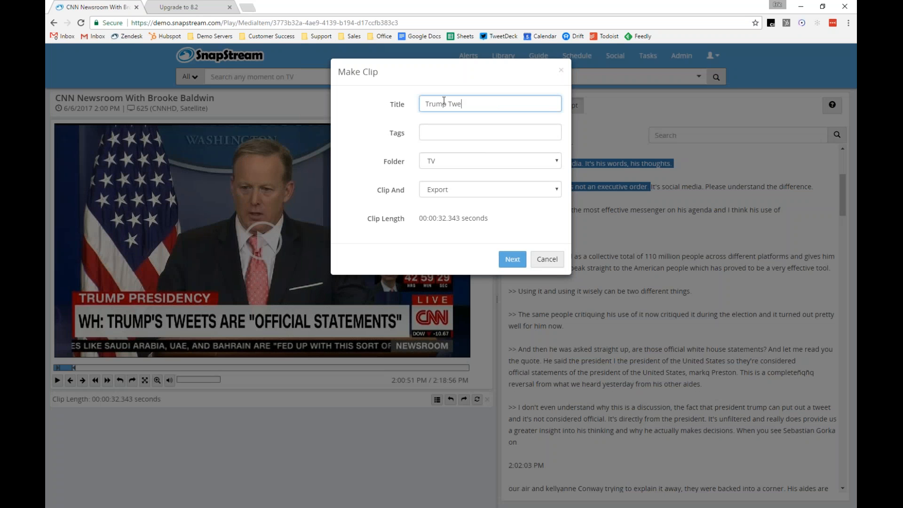
left_click(432, 189)
left_click(431, 189)
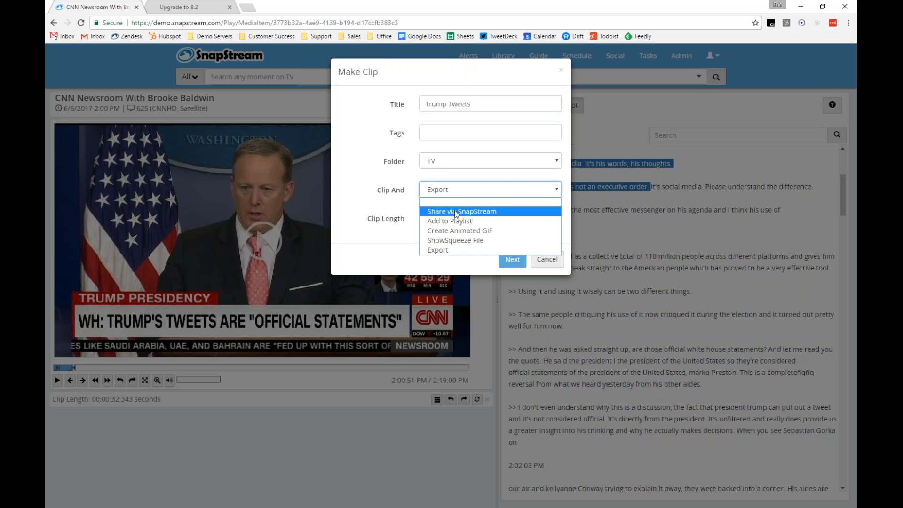
left_click(462, 201)
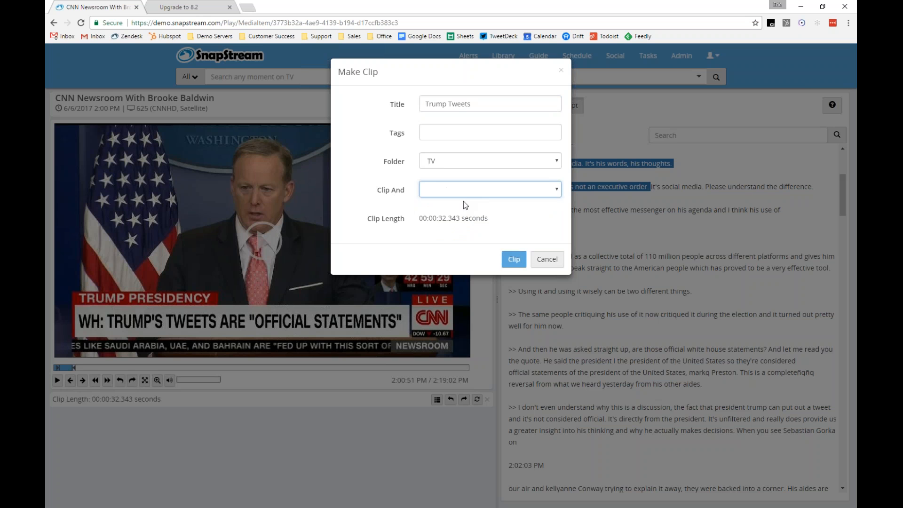
left_click(467, 190)
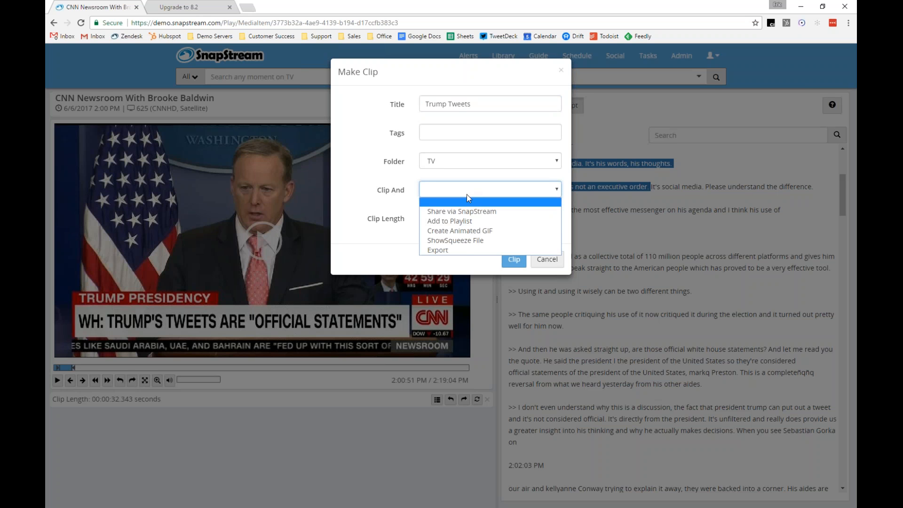
left_click(465, 252)
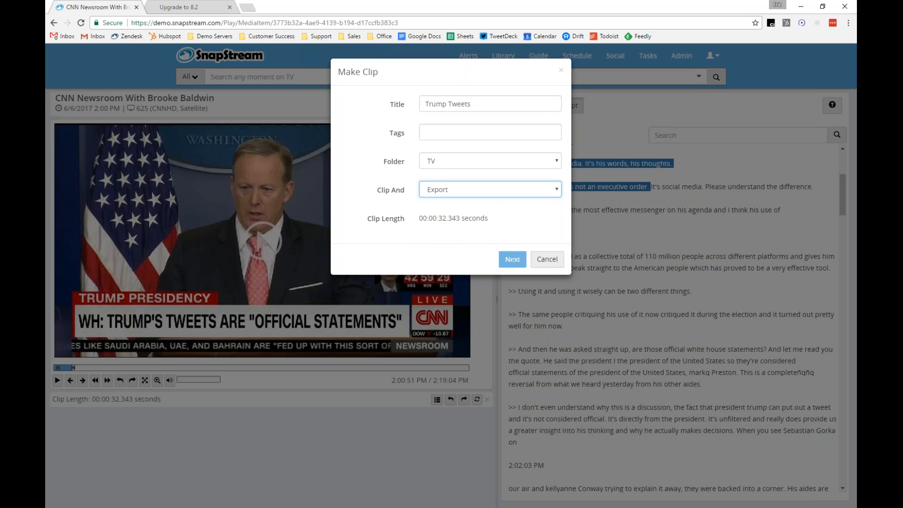
left_click(511, 262)
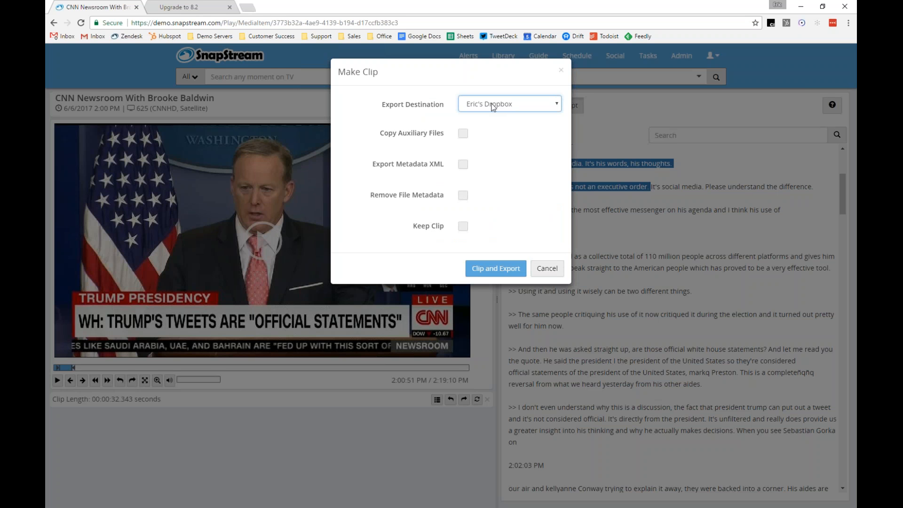
Pick the Dropbox export destination and run Clip and Export
left_click(493, 105)
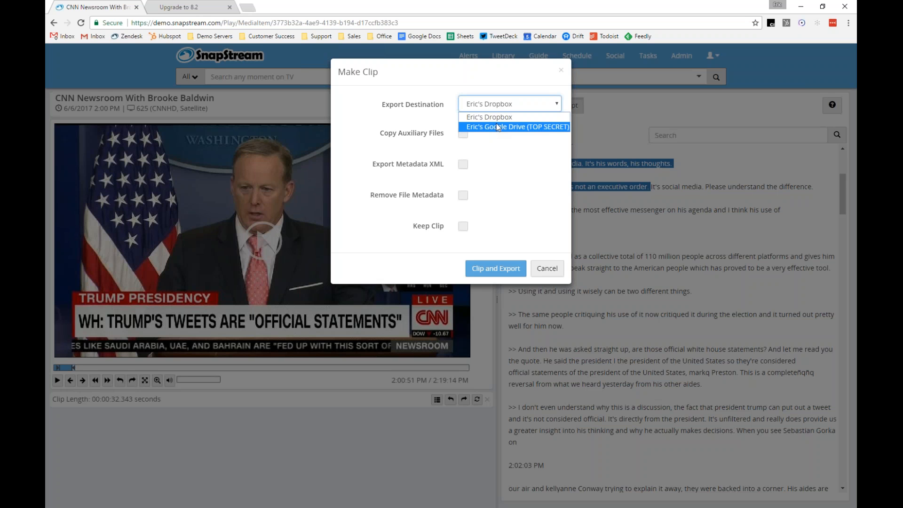
left_click(500, 116)
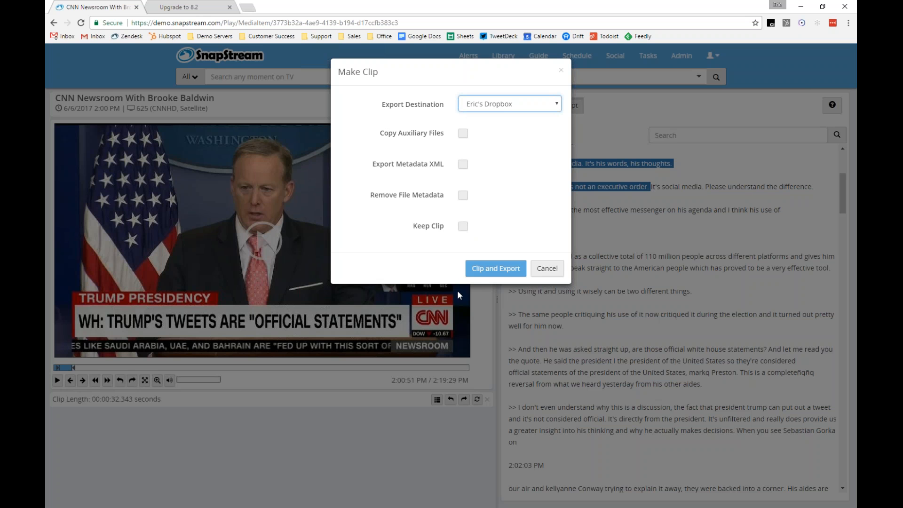
left_click(479, 271)
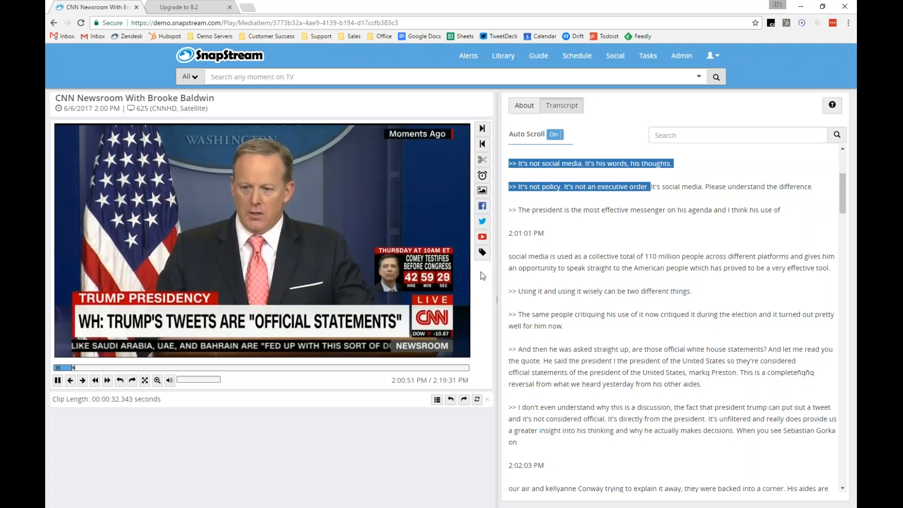
Pause playback and open the All Clips list in the Library
left_click(373, 268)
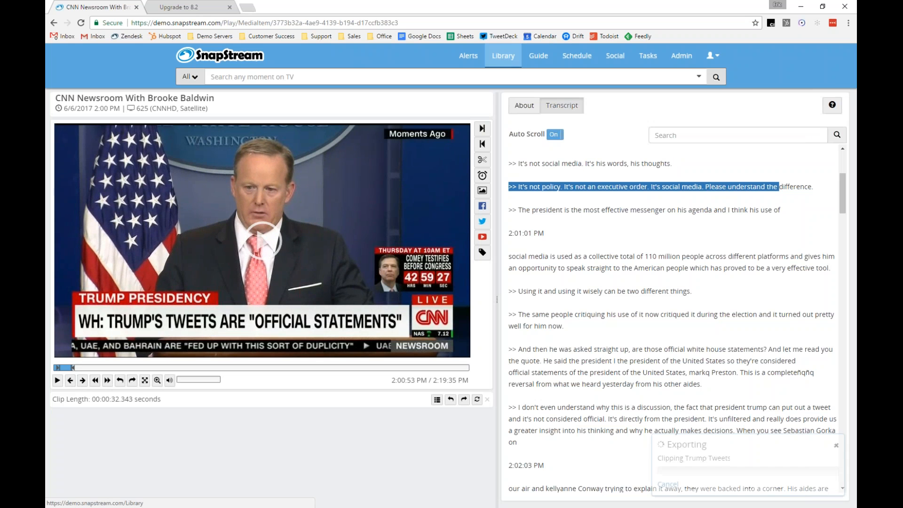
left_click(503, 62)
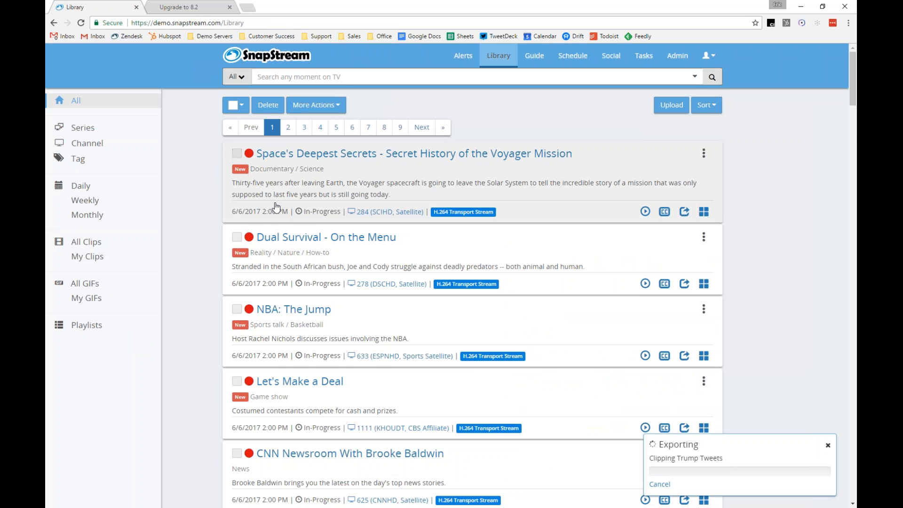
scroll(276, 207, "down", 1)
scroll(276, 207, "down", 3)
left_click(113, 245)
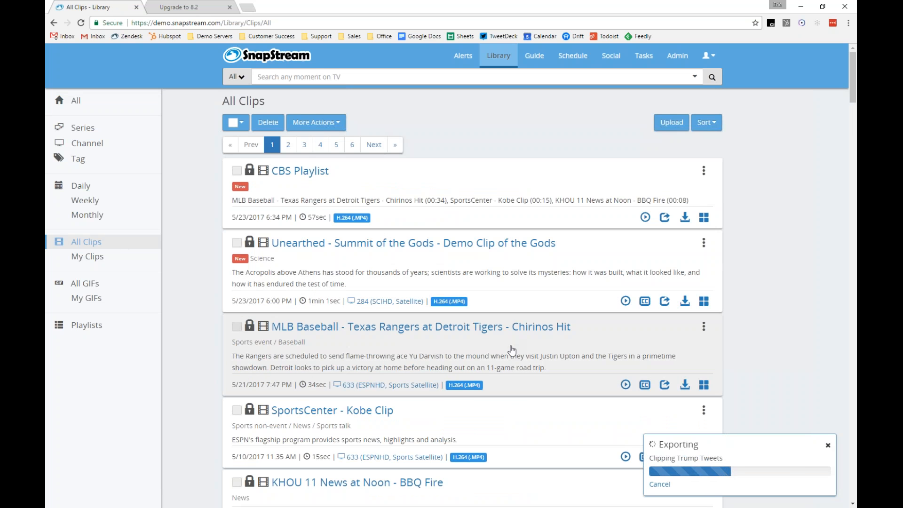
Start a batch export of the MLB Baseball - Texas Rangers at Detroit Tigers - Chirinos Hit clip and review its target folders
left_click(511, 350)
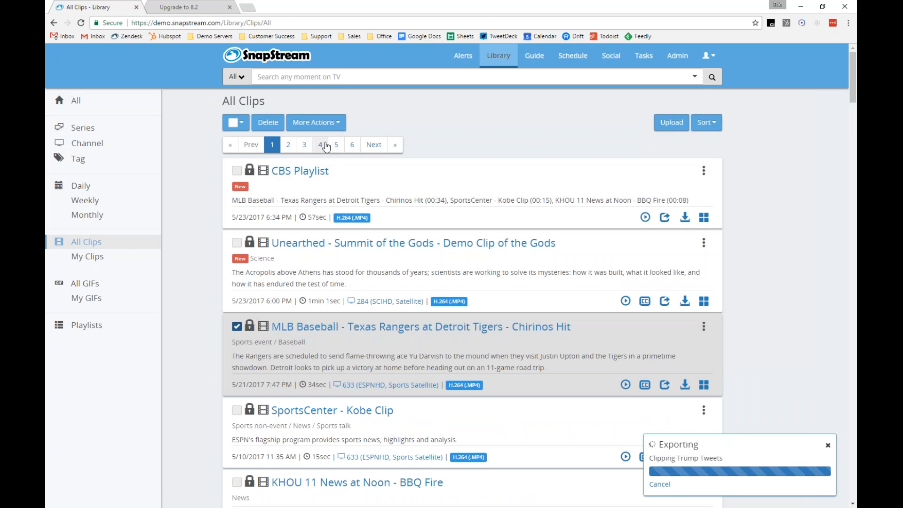
left_click(318, 123)
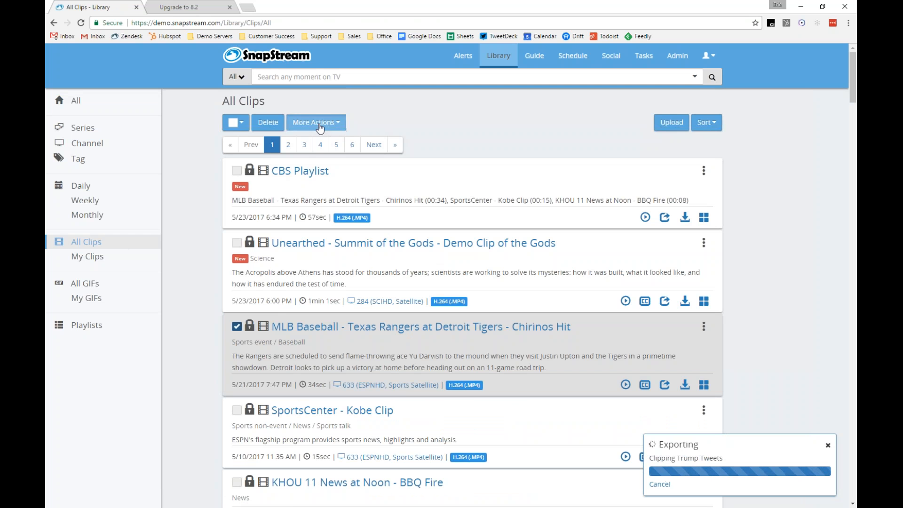
left_click(325, 178)
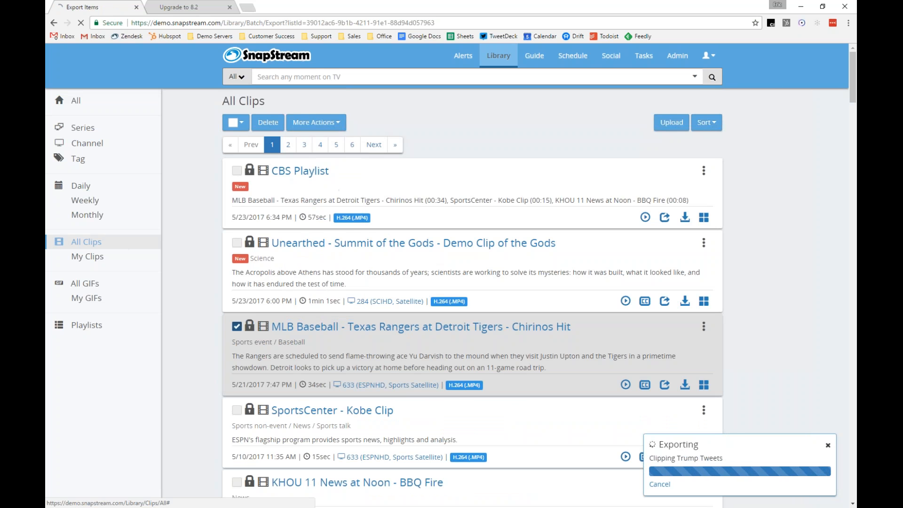
left_click(418, 282)
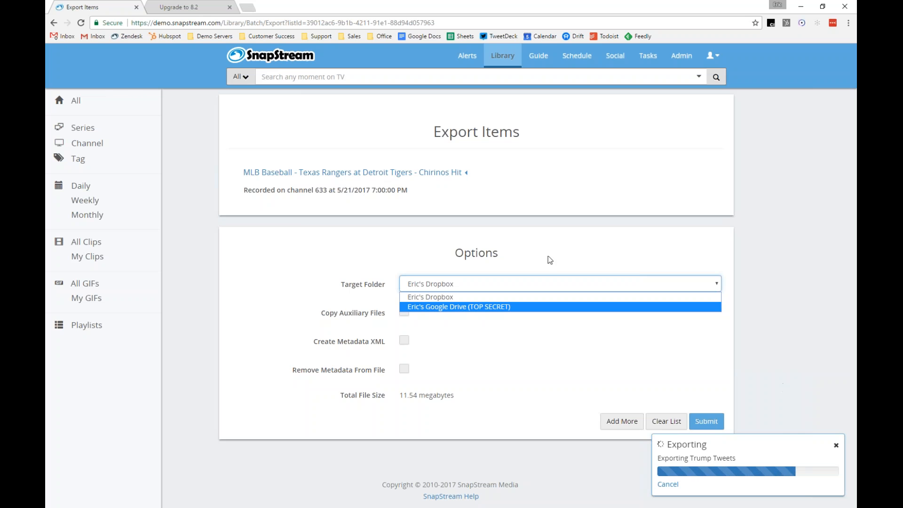
key("Up")
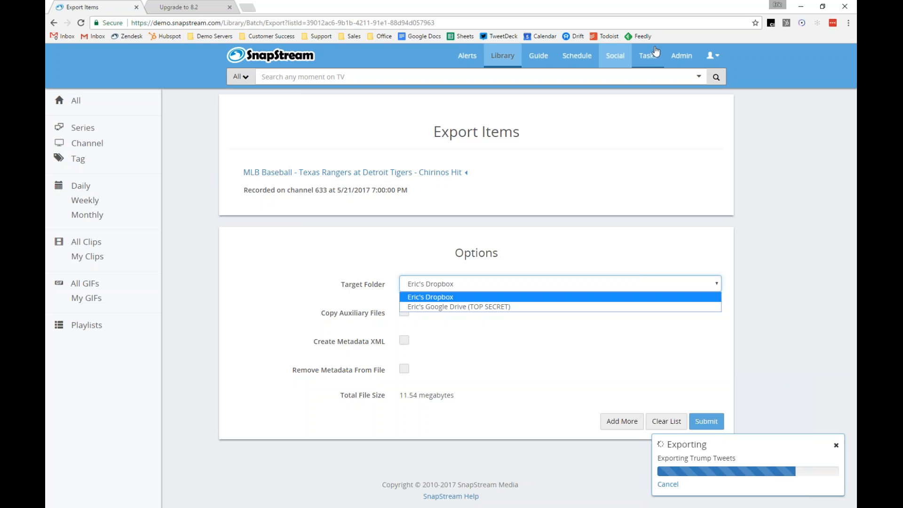
Open the admin Transcoding settings and go to the watermark configuration page
left_click(682, 60)
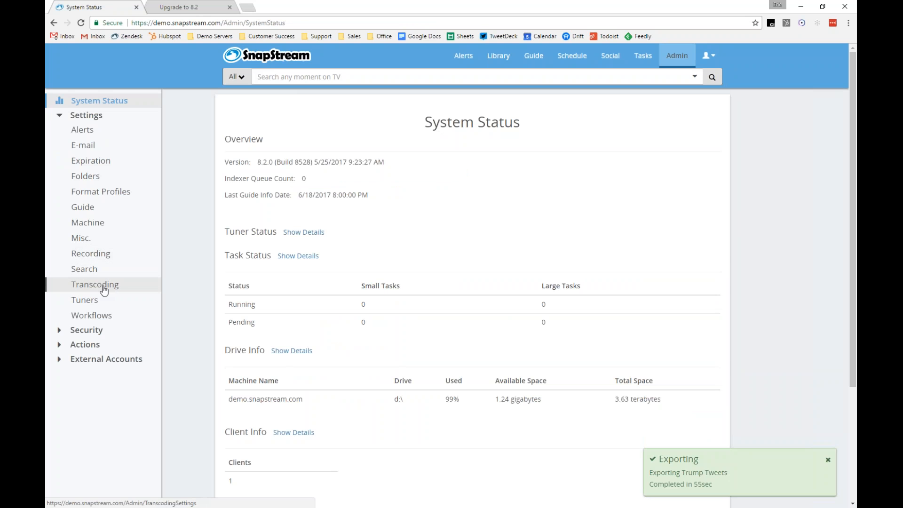
left_click(104, 288)
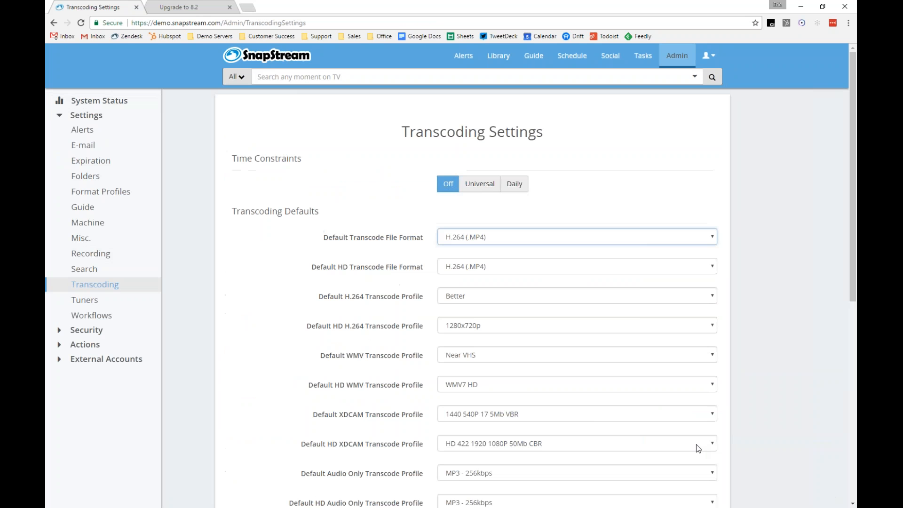
left_click(827, 460)
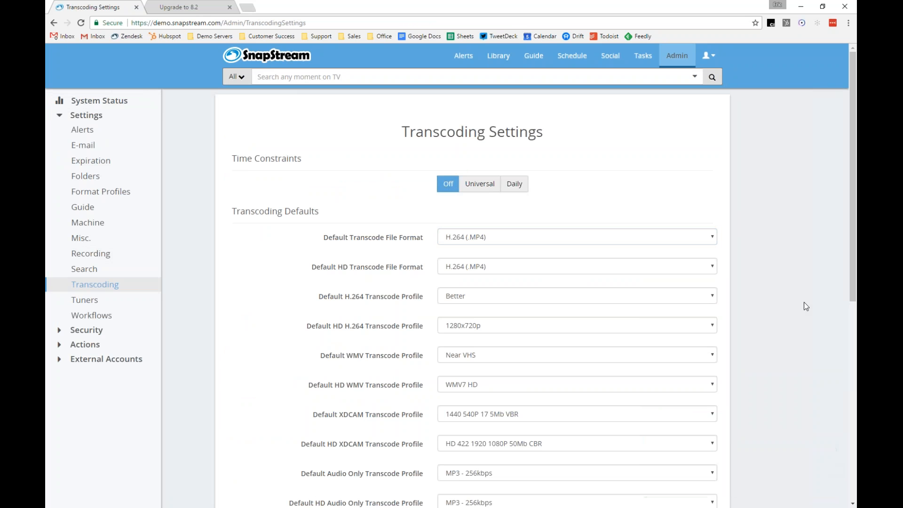
scroll(800, 291, "down", 8)
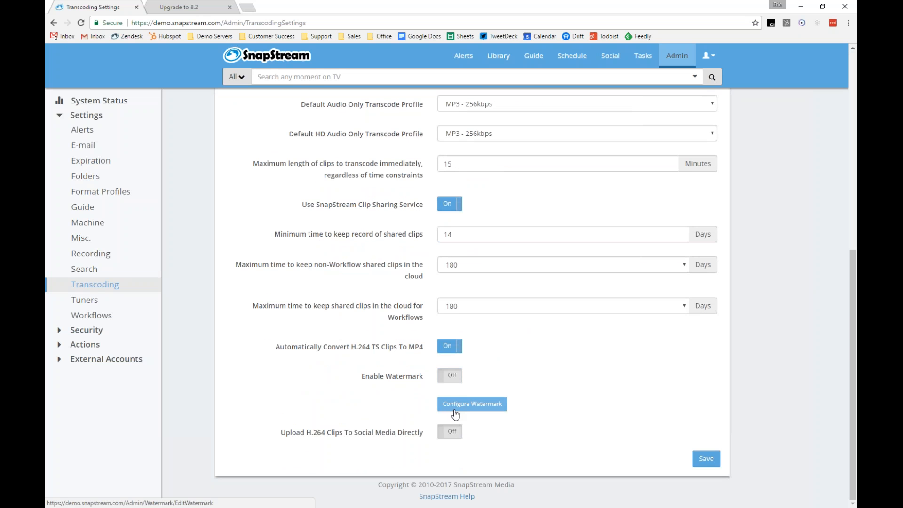
left_click(455, 413)
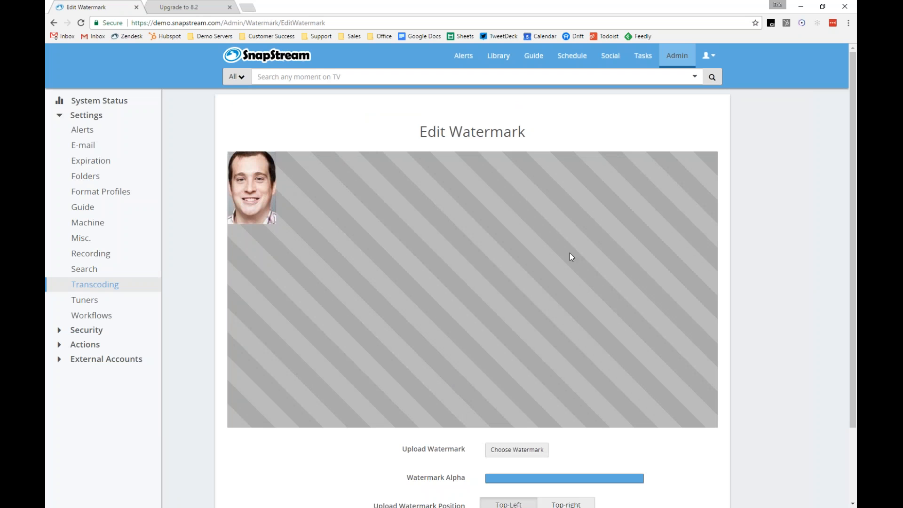
scroll(757, 381, "down", 1)
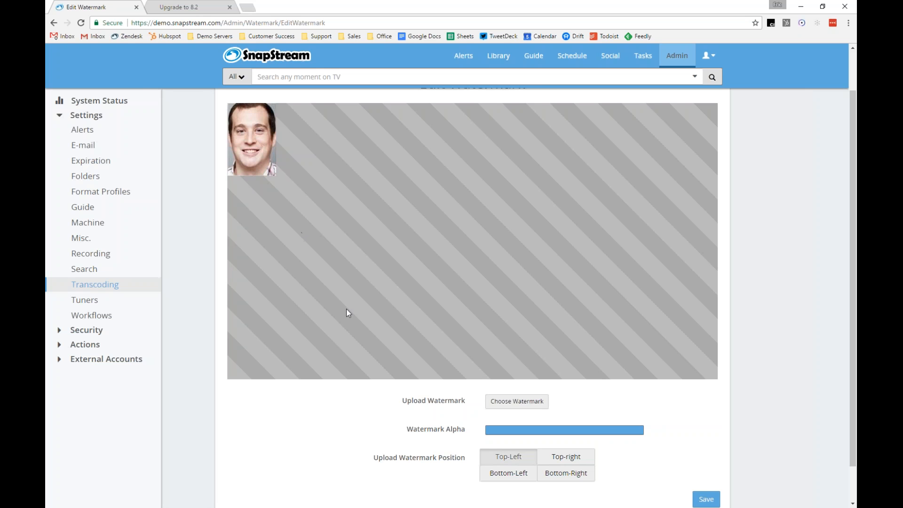
Open the watermark image file browser and cancel it
left_click(516, 402)
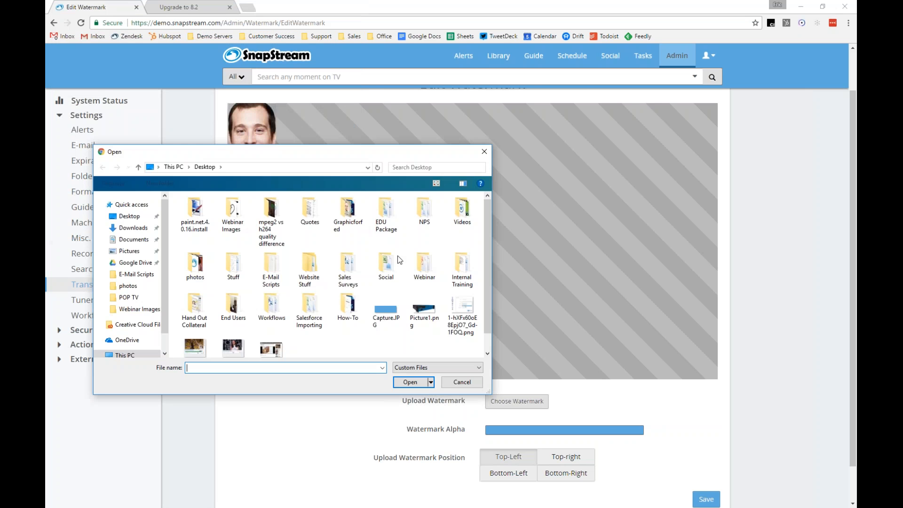
left_click(471, 384)
Try each watermark position and settle on Bottom-Right
left_click(566, 460)
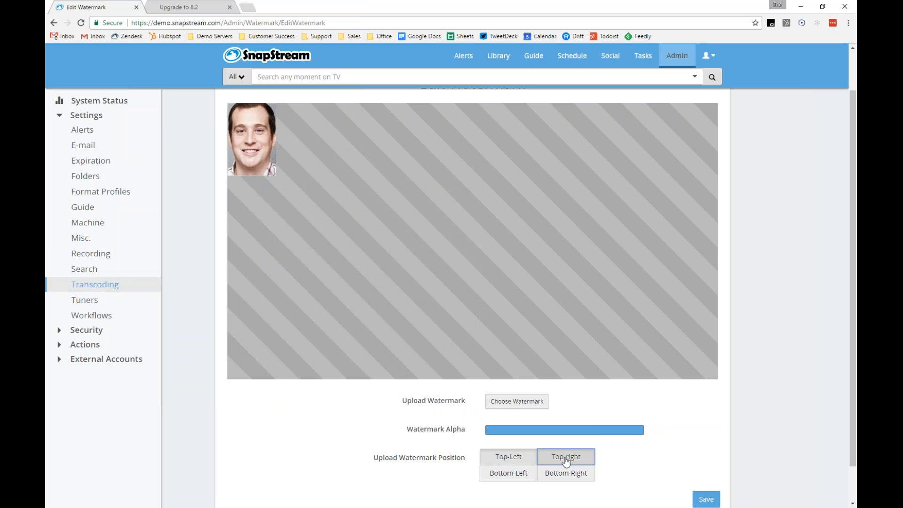
left_click(568, 474)
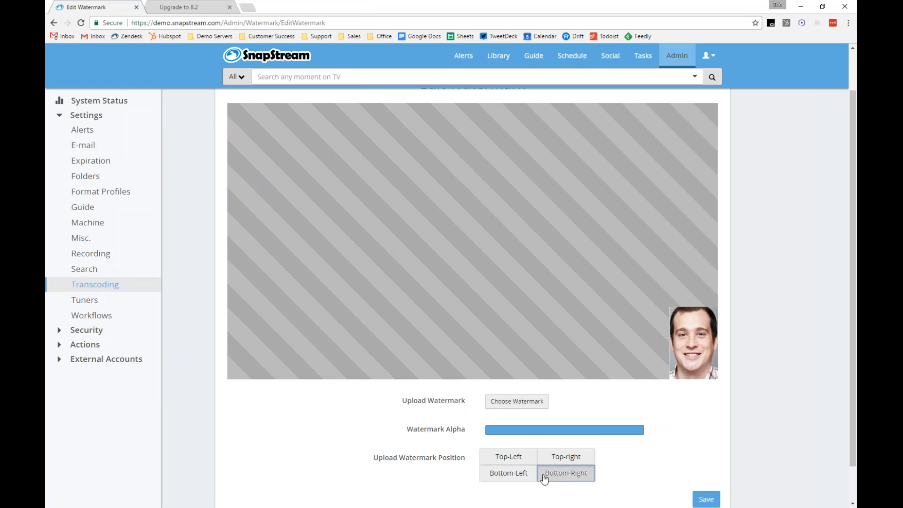
left_click(517, 474)
left_click(516, 459)
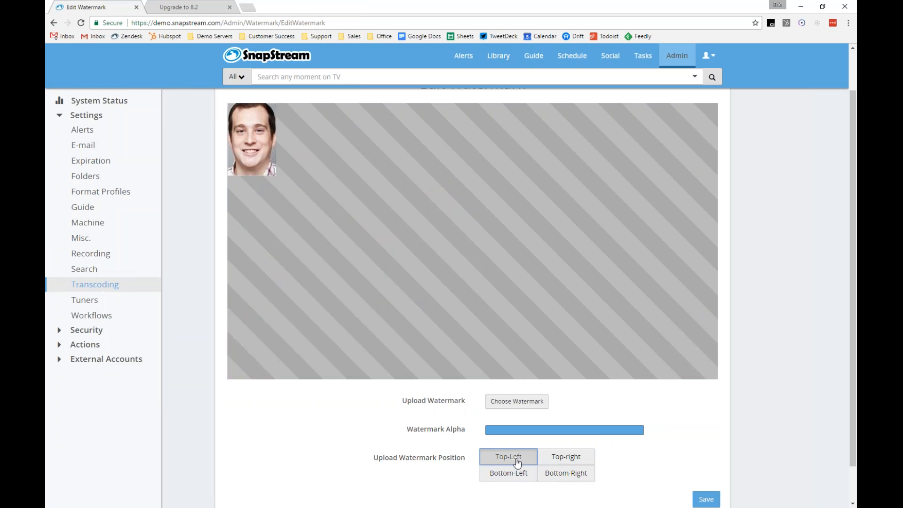
left_click(564, 460)
left_click(567, 474)
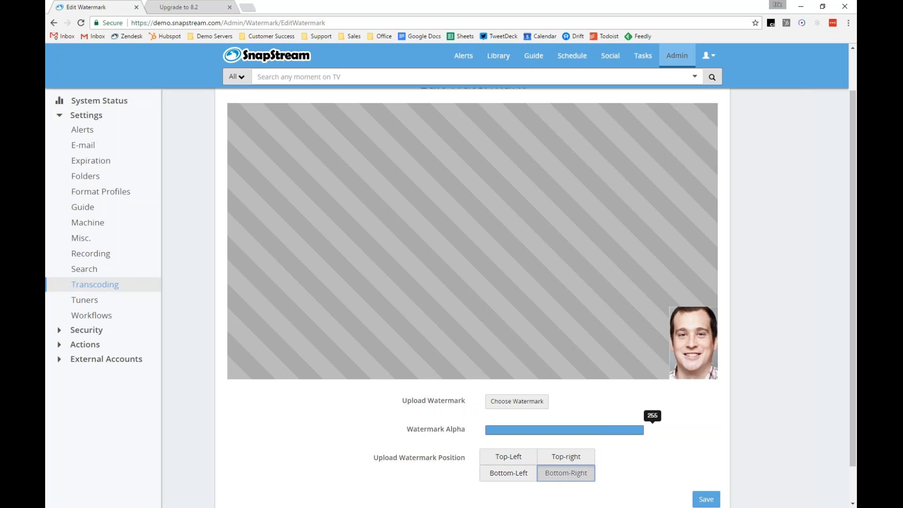
Reduce the watermark alpha to a little under half and save the watermark settings
left_click(639, 431)
left_click_drag(640, 433, 559, 436)
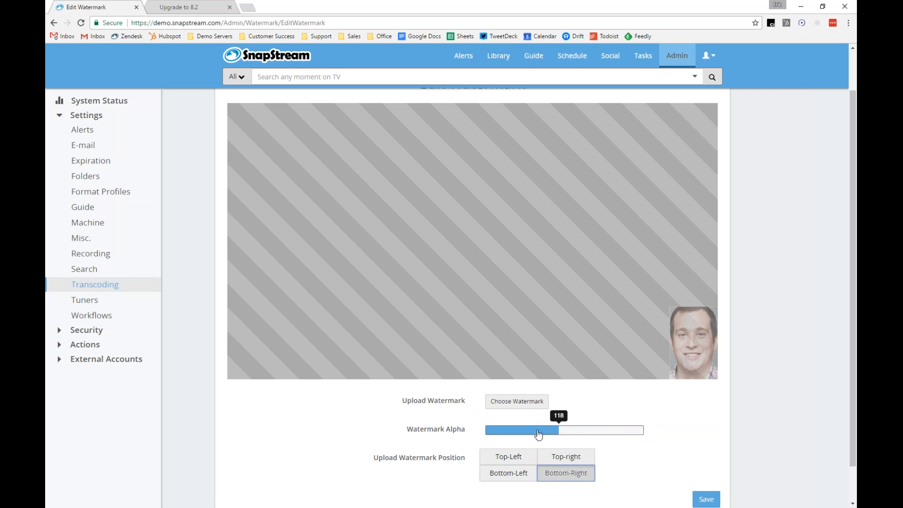
mouse_move(558, 433)
left_mouse_down()
mouse_move(487, 433)
mouse_move(547, 433)
left_mouse_up()
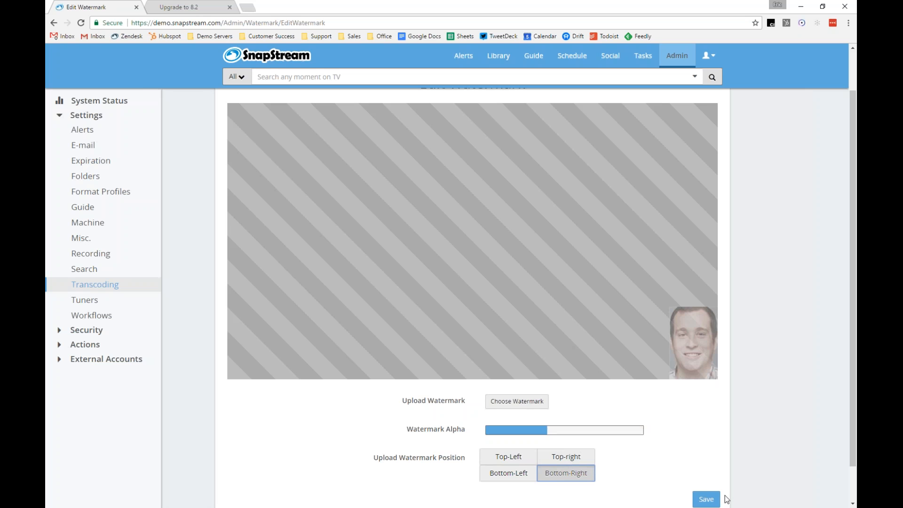
scroll(724, 500, "down", 1)
left_click(708, 463)
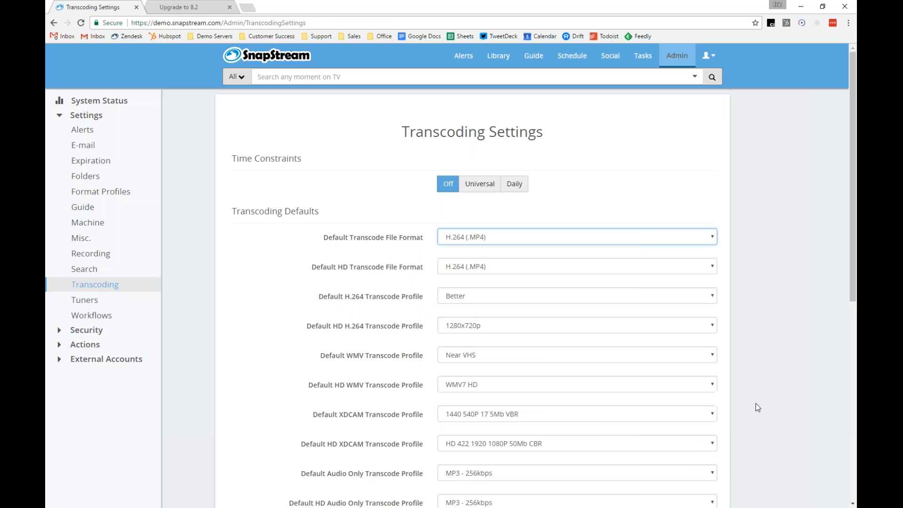
Switch Enable Watermark on in the Transcoding settings
left_click_drag(851, 194, 846, 423)
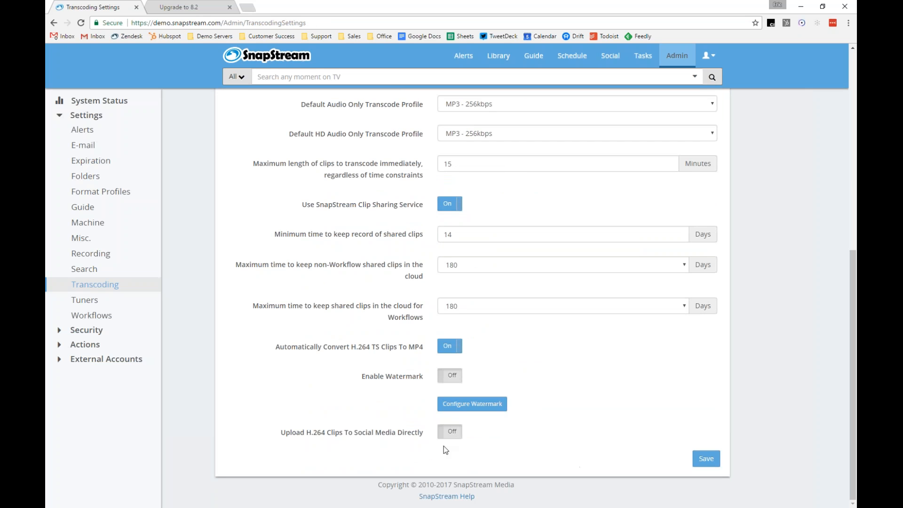
left_click(449, 376)
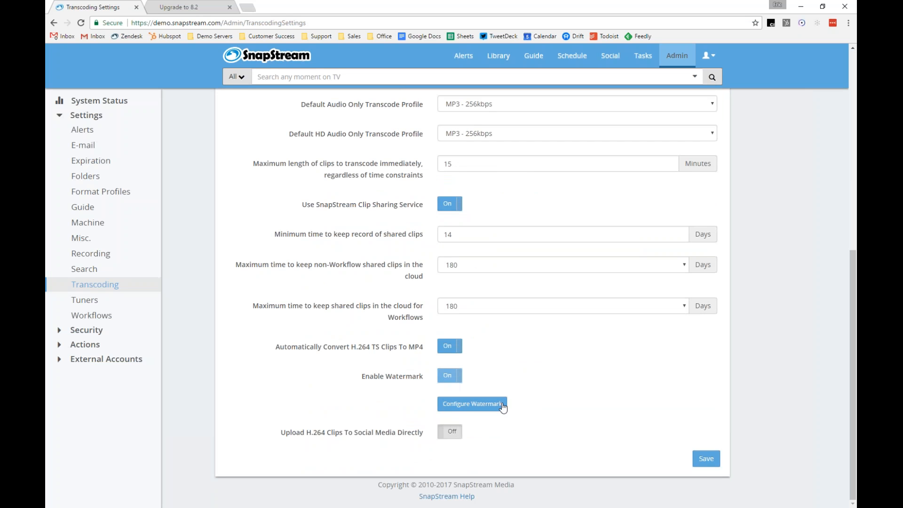
Save the transcoding settings and open the Let's Make a Deal recording from the Library
left_click(710, 462)
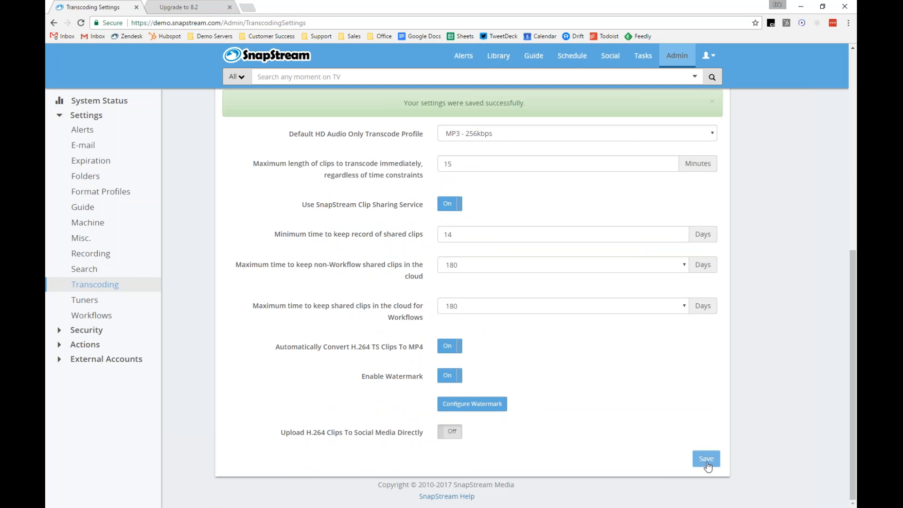
left_click(504, 62)
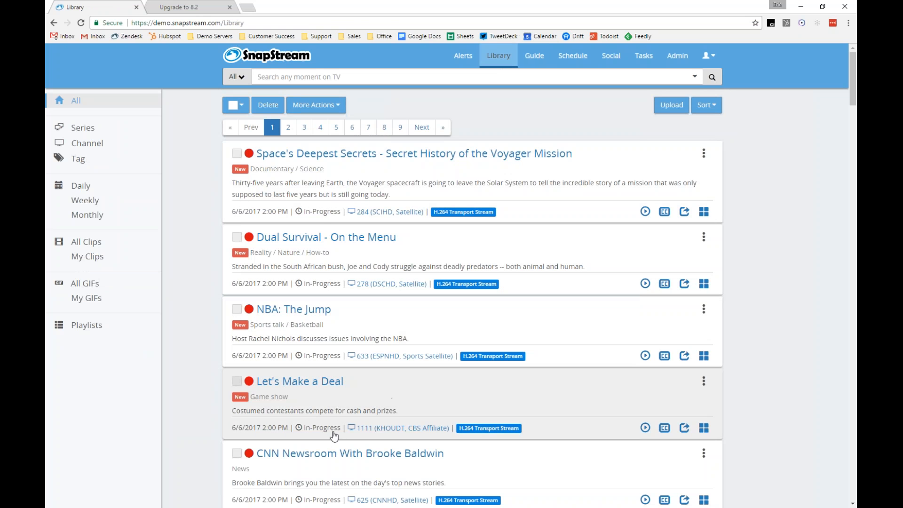
left_click(331, 381)
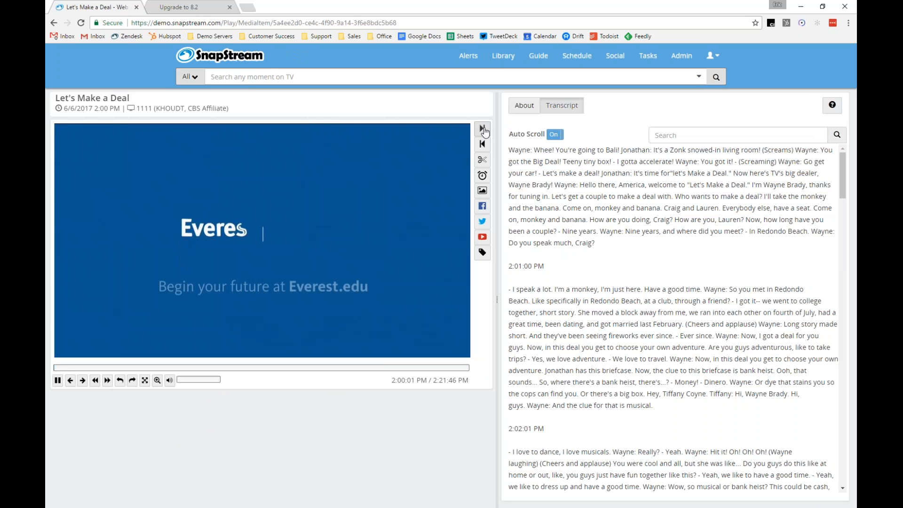
Mark a clip of about 33 seconds at the start of the recording and open the Twitter share dialog for it
left_click(482, 128)
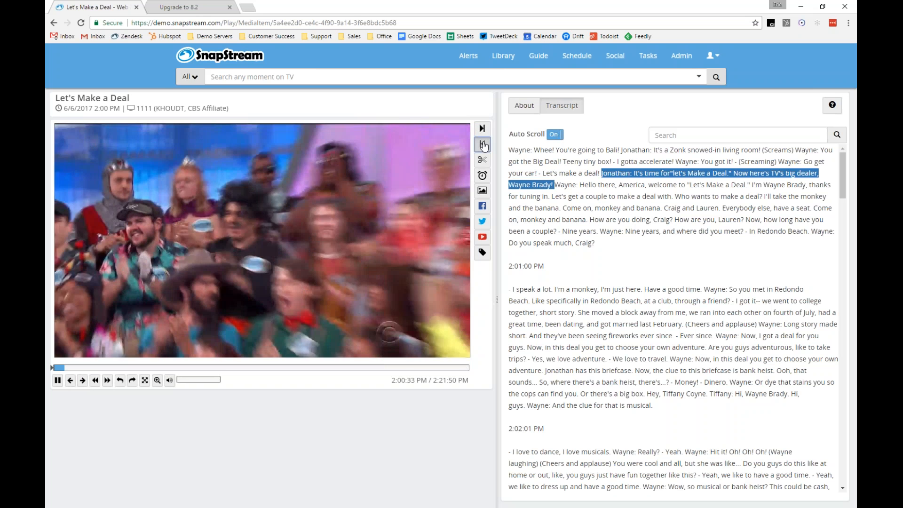
left_click(483, 145)
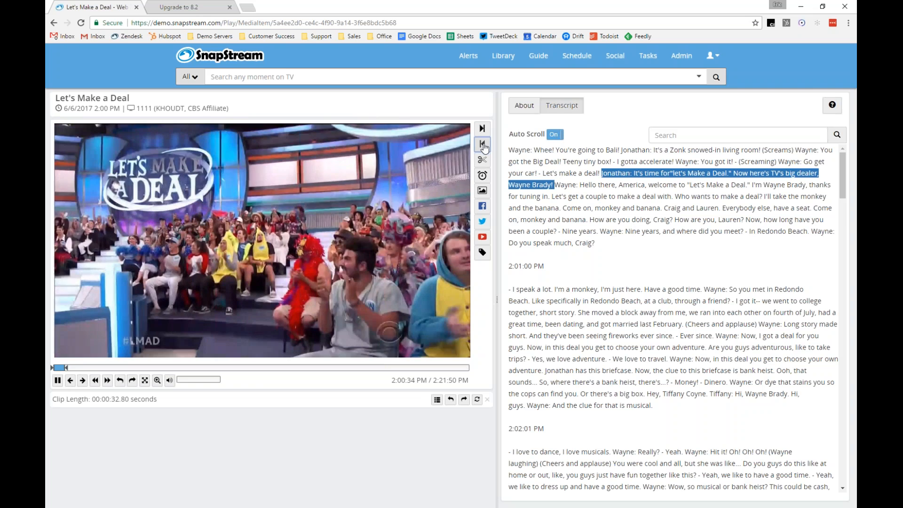
left_click(482, 221)
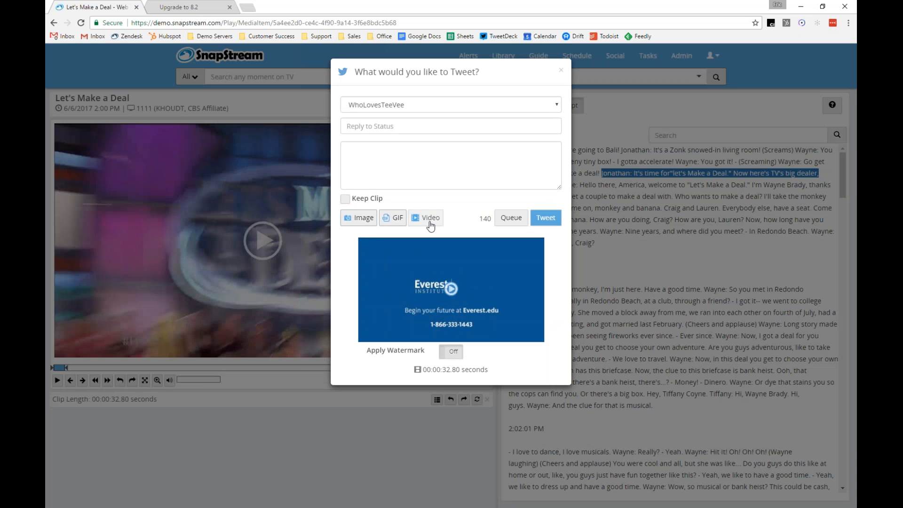
Tweet the clip as a video with the text "I'm on this!" and Apply Watermark switched on
left_click(443, 167)
type("I'm")
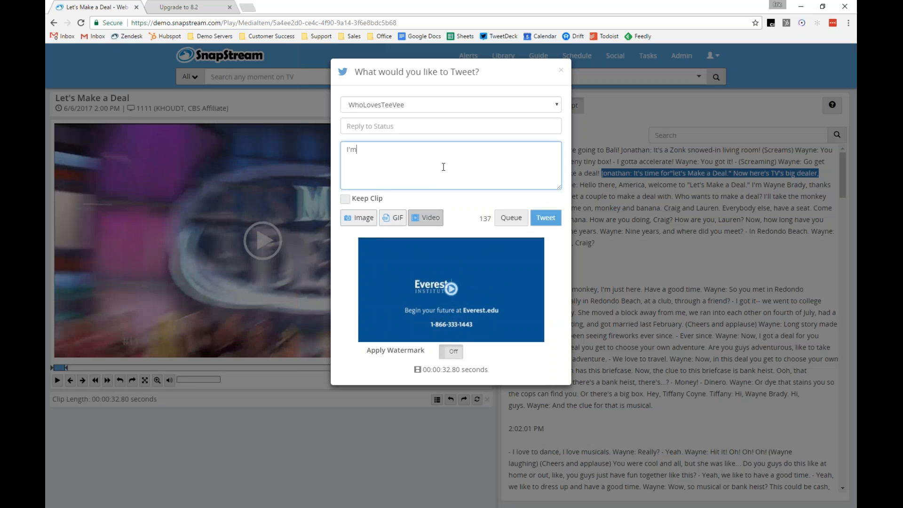
type(" on this!")
left_click(452, 358)
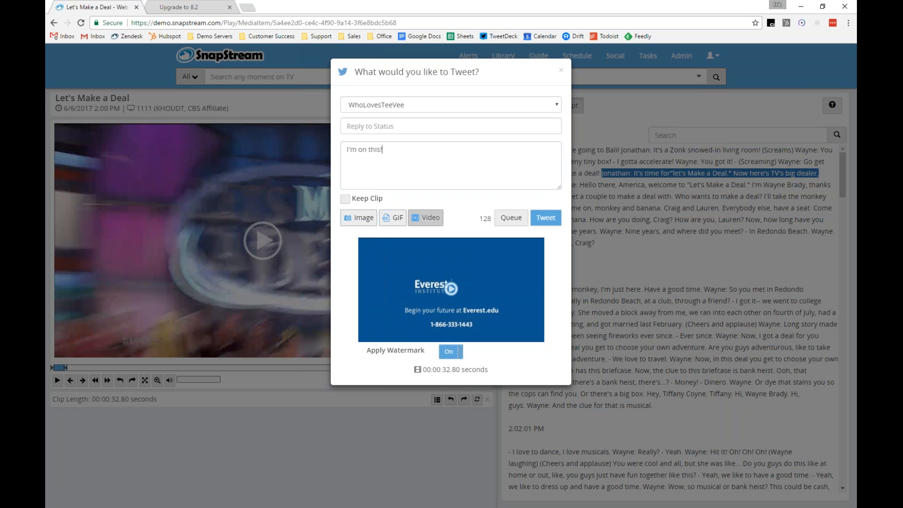
left_click(543, 221)
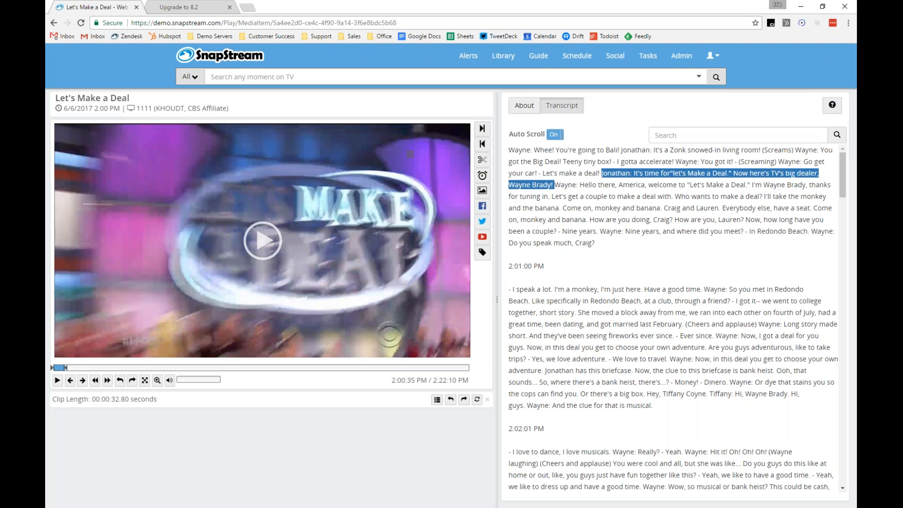
Open the posted tweet, play its video, and close the Twitter tab
left_click(335, 223)
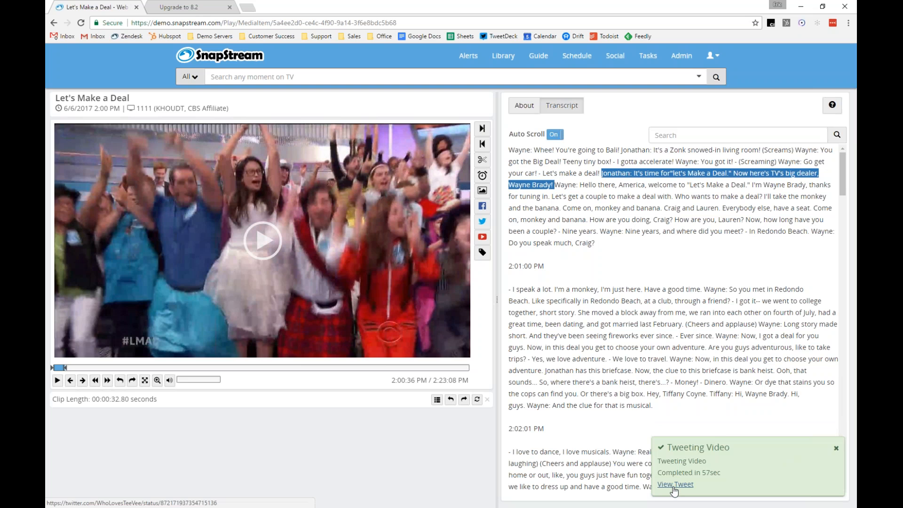
left_click(673, 488)
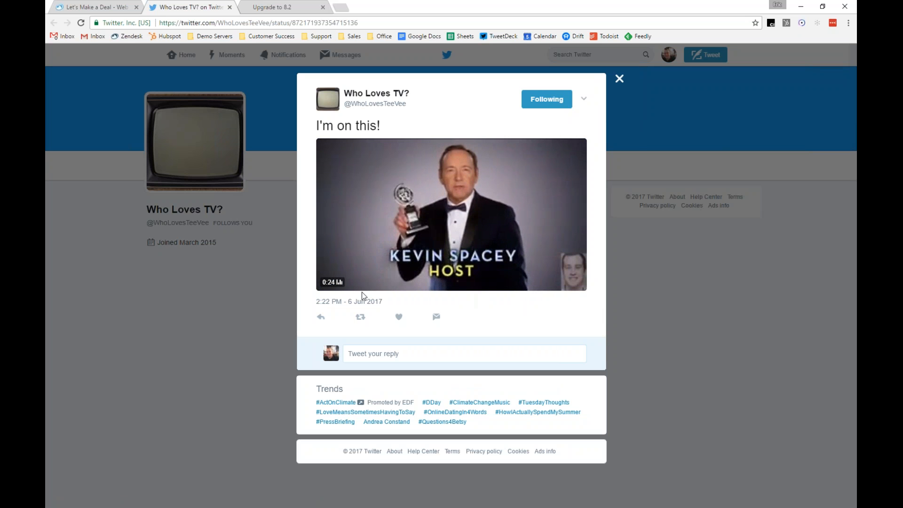
left_click(326, 282)
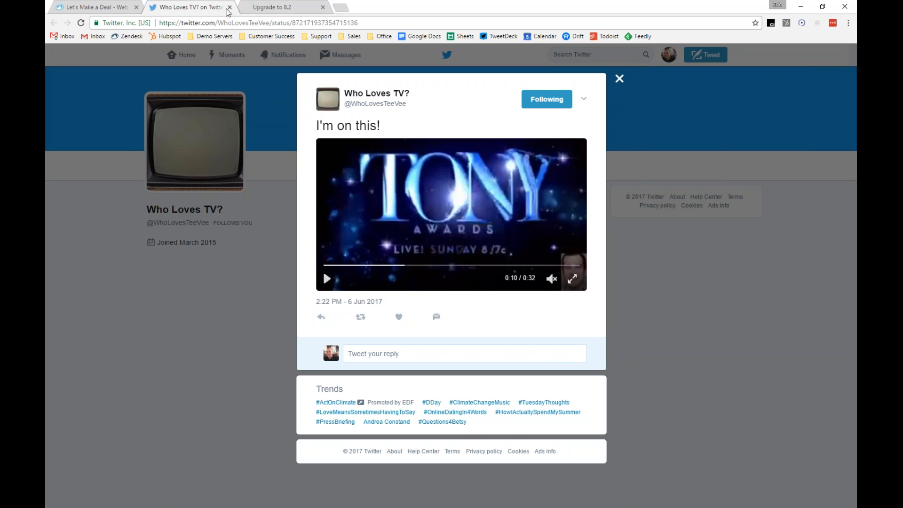
left_click(229, 7)
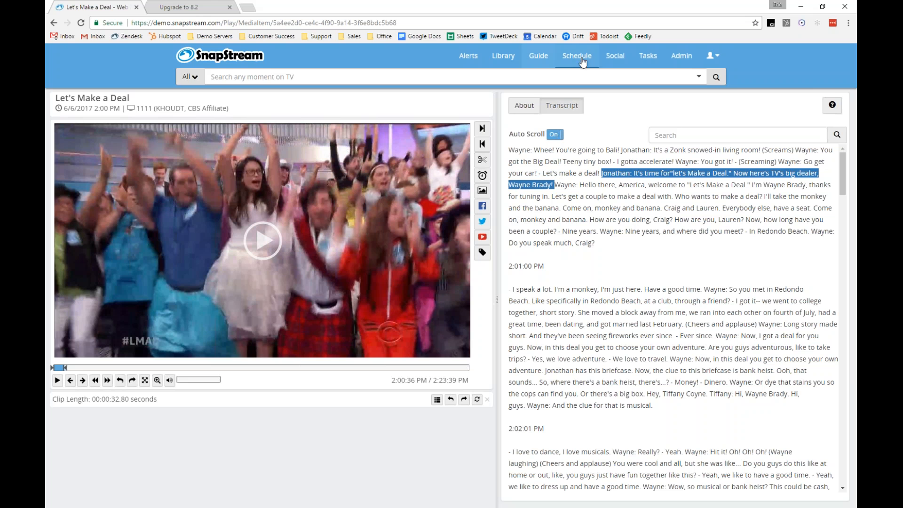
Open the Custom Logo configuration page from the Miscellaneous settings
left_click(689, 58)
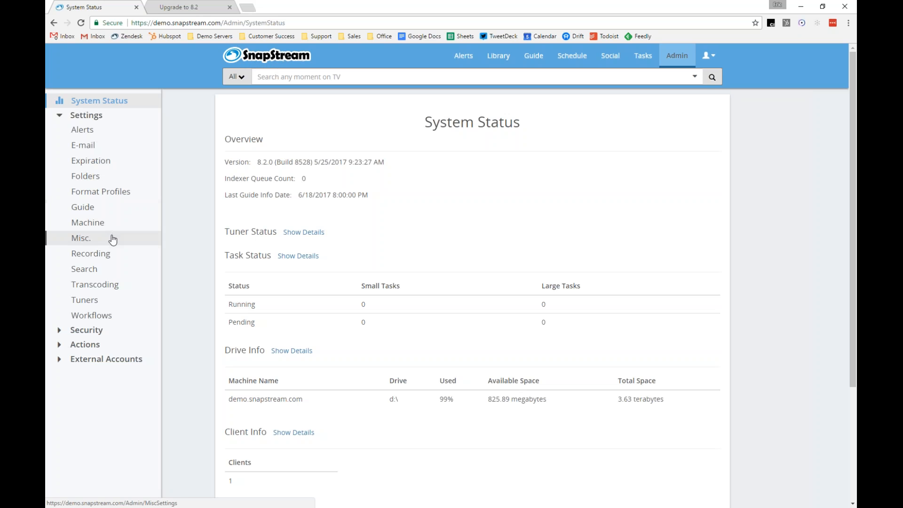
left_click(81, 239)
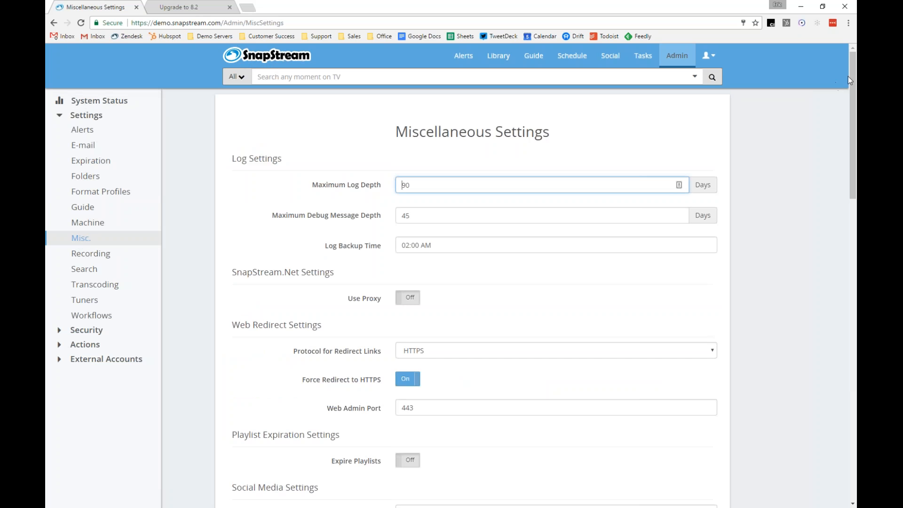
left_click_drag(852, 77, 831, 393)
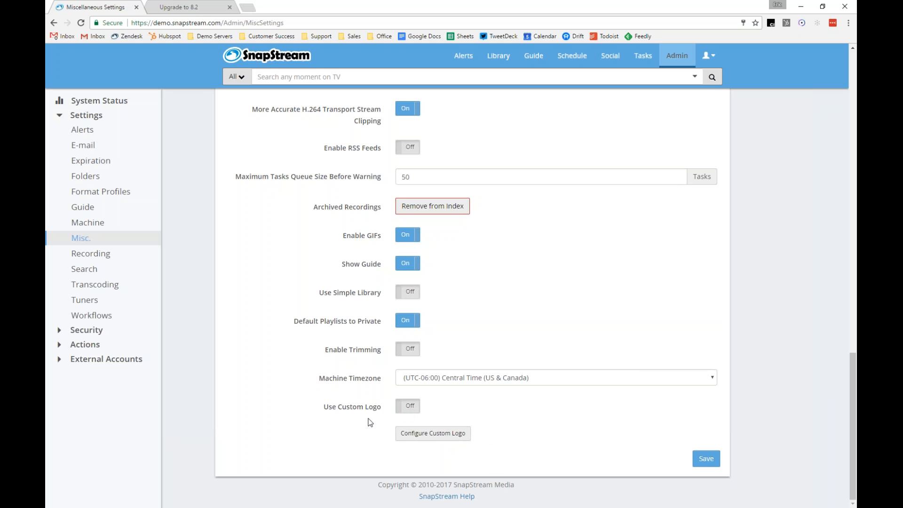
left_click(439, 436)
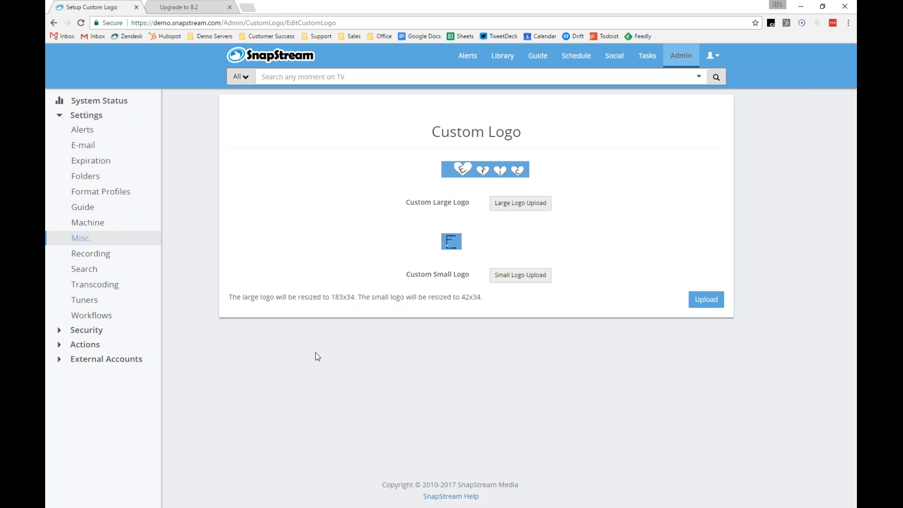
Switch Use Custom Logo on in Miscellaneous Settings and save
left_click(129, 245)
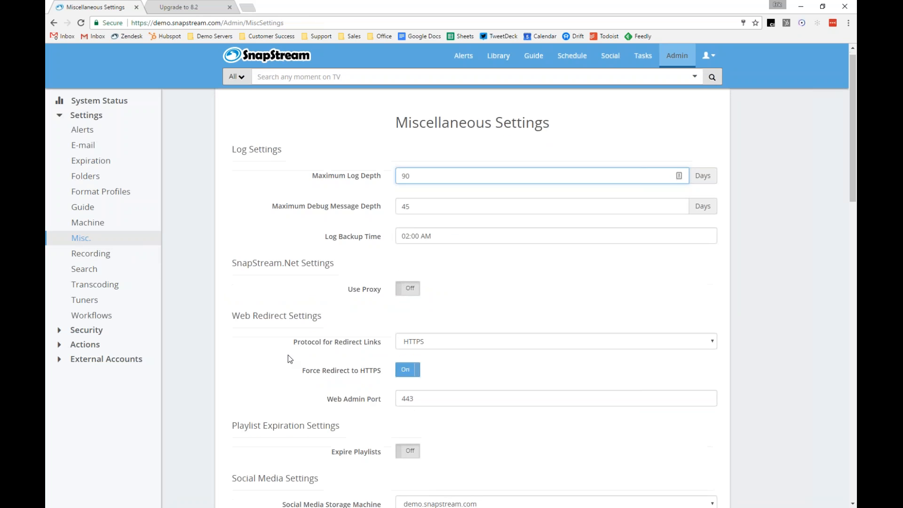
scroll(287, 355, "down", 20)
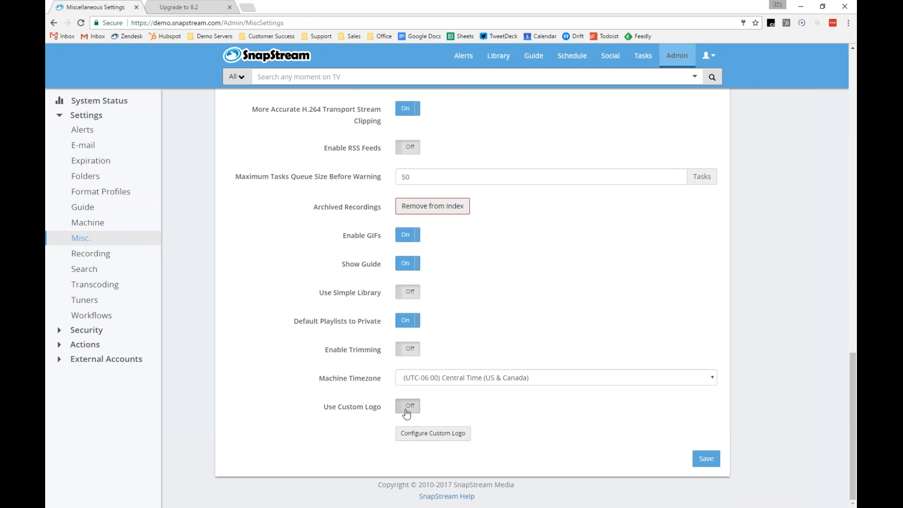
left_click(406, 413)
left_click(710, 462)
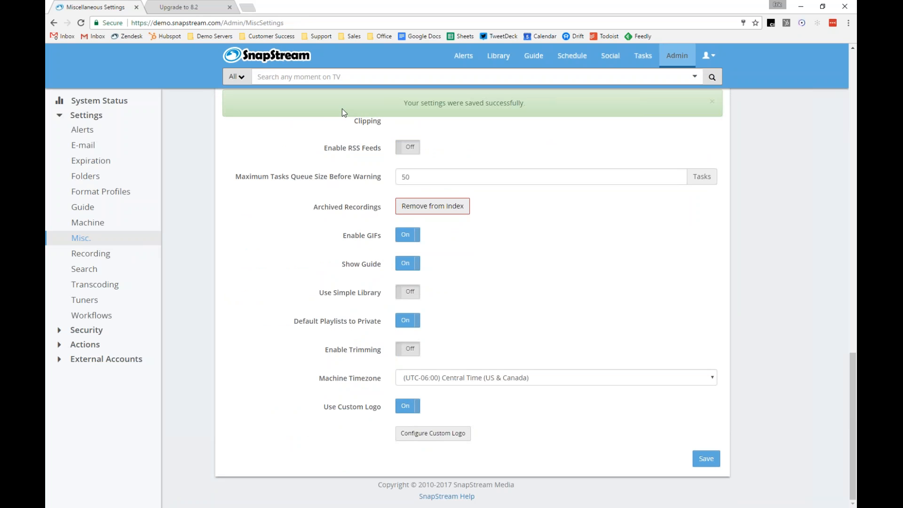
Reload the settings page and narrow the browser window to view the small custom logo, then maximize it again
left_click(99, 240)
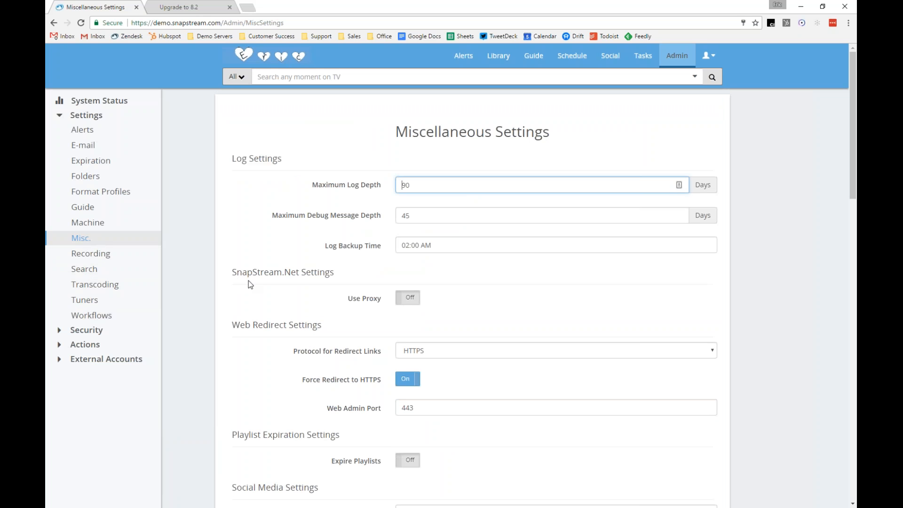
left_click(821, 7)
left_click_drag(716, 6, 711, 21)
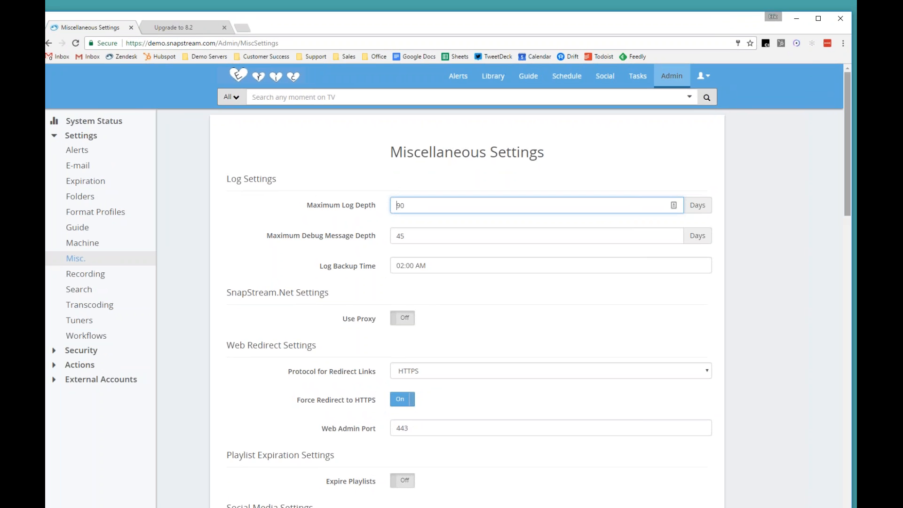
left_click_drag(852, 100, 329, 98)
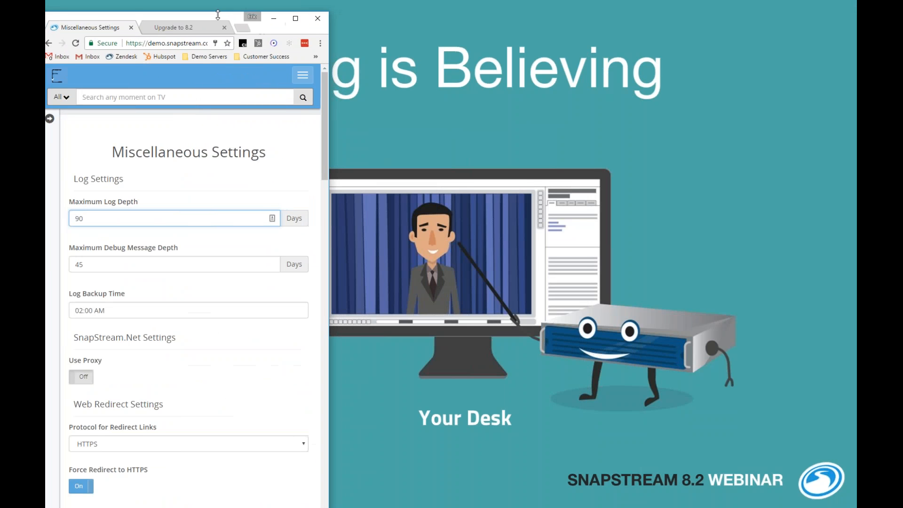
left_click_drag(222, 16, 246, 18)
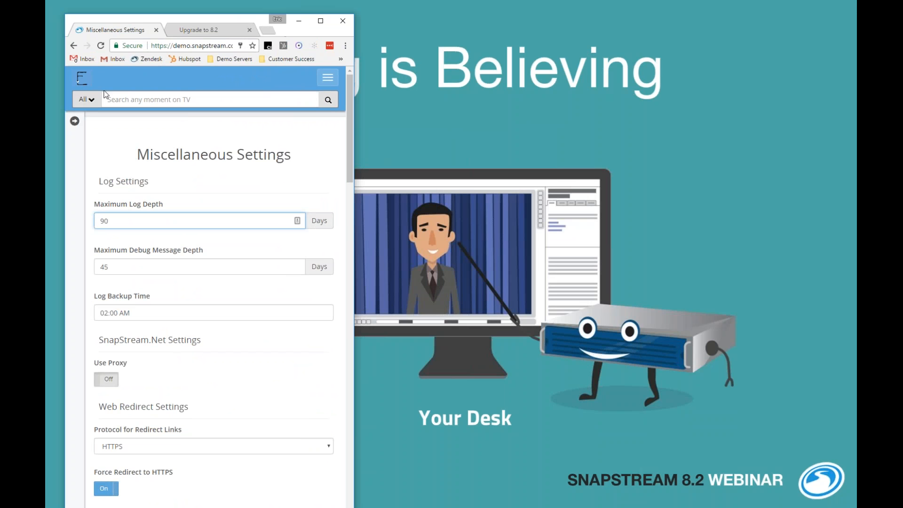
left_click(320, 21)
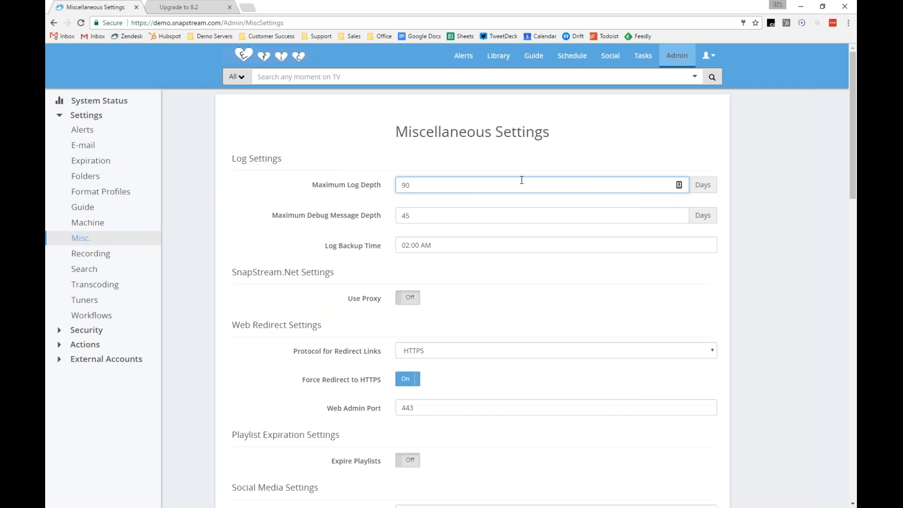
Switch Use Custom Logo off and save the Miscellaneous Settings
scroll(479, 256, "down", 1)
scroll(483, 254, "down", 20)
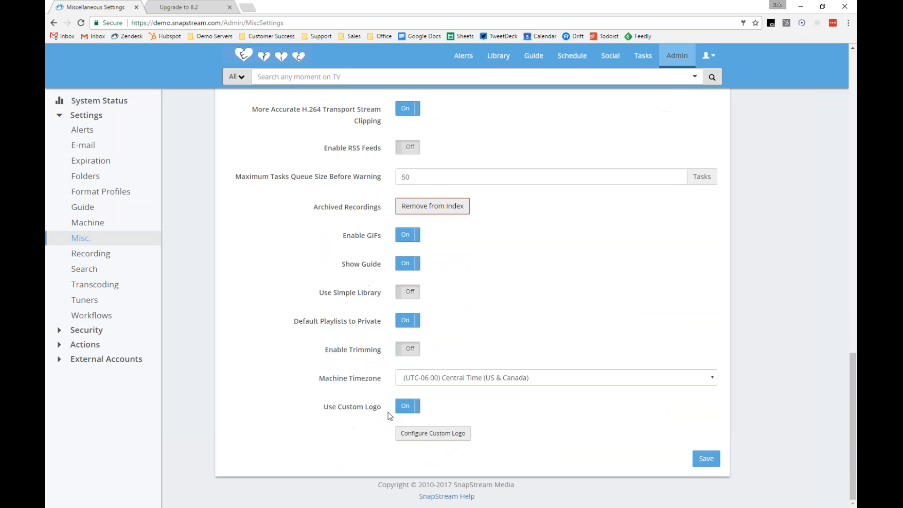
left_click(414, 407)
left_click(706, 458)
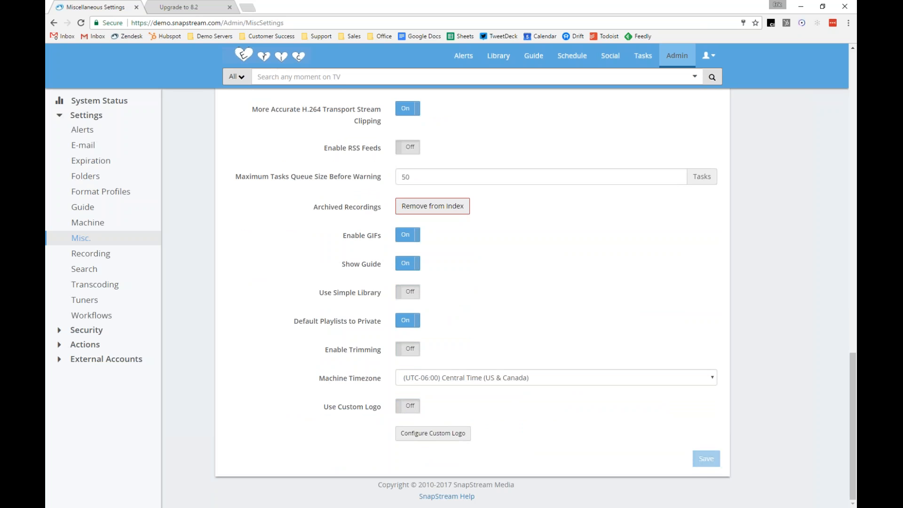
Return to Miscellaneous Settings and review the Clip and Recording Filename Format options, keeping Default
left_click(263, 65)
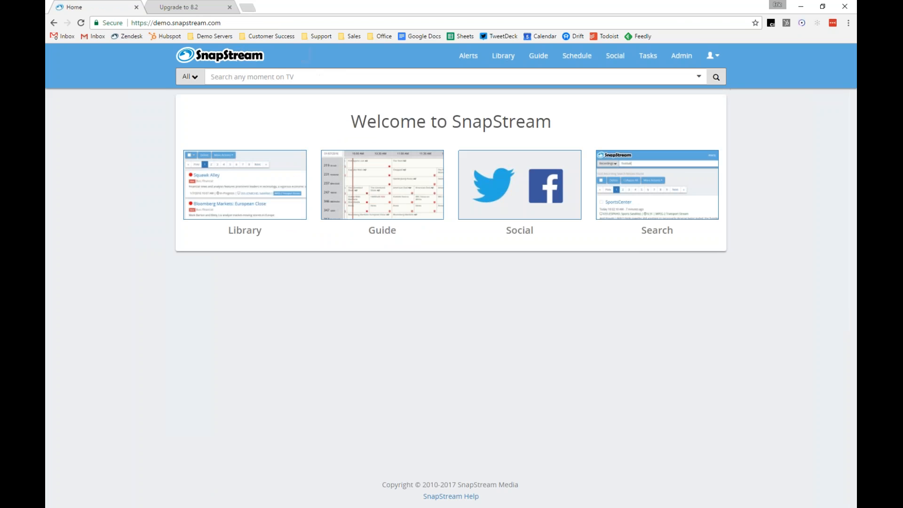
left_click(681, 57)
left_click(101, 239)
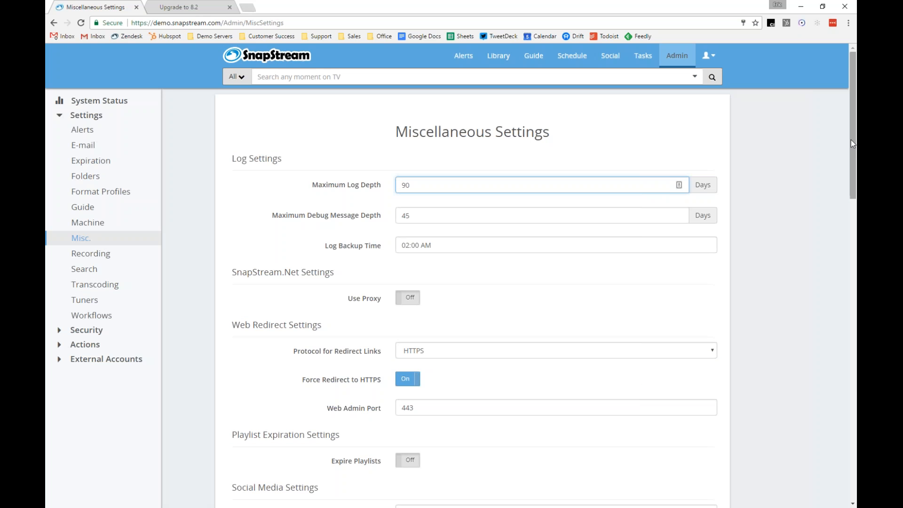
left_click_drag(855, 120, 842, 256)
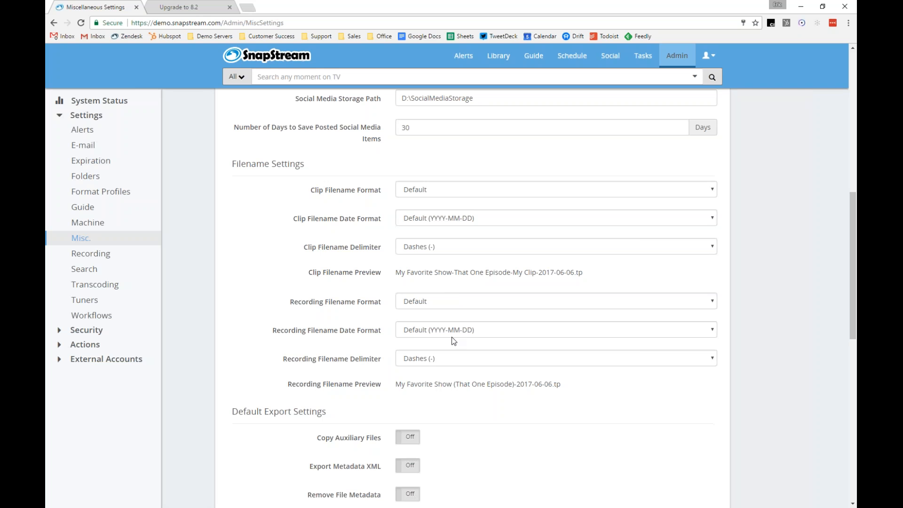
left_click(433, 186)
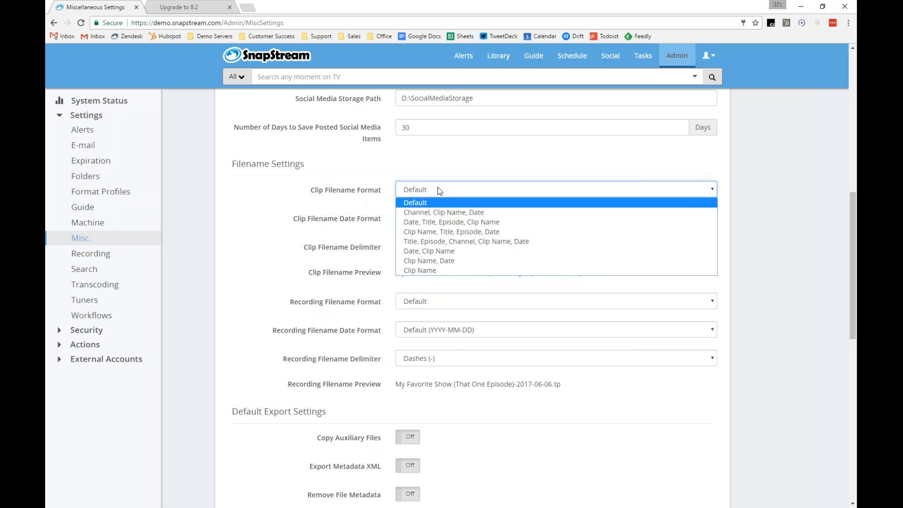
left_click(438, 188)
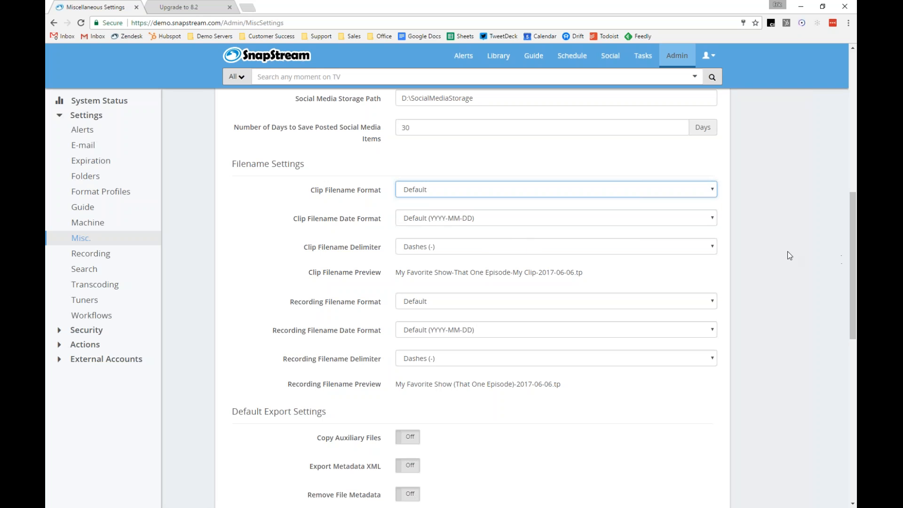
left_click(482, 304)
left_click(483, 304)
left_click(484, 304)
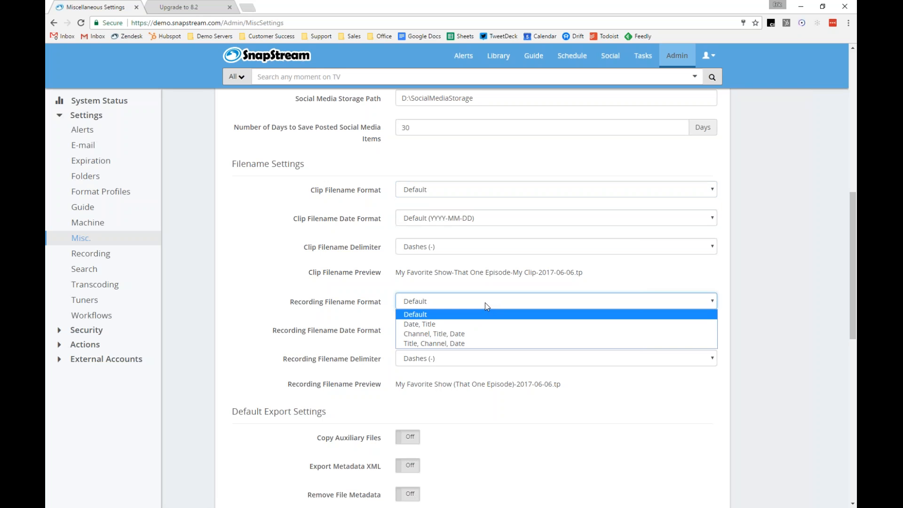
left_click(820, 230)
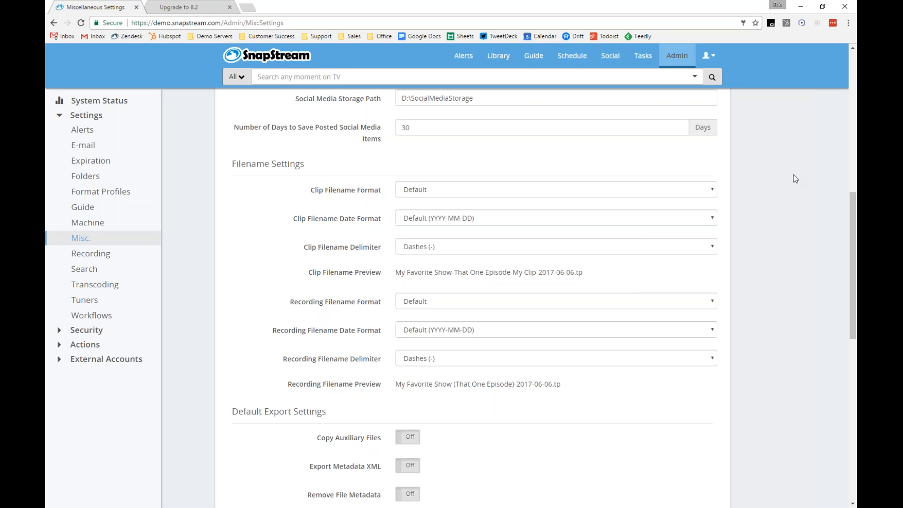
Open the Social section to browse all posted Facebook posts, view the first post's insights, then list all posted tweets
left_click(607, 54)
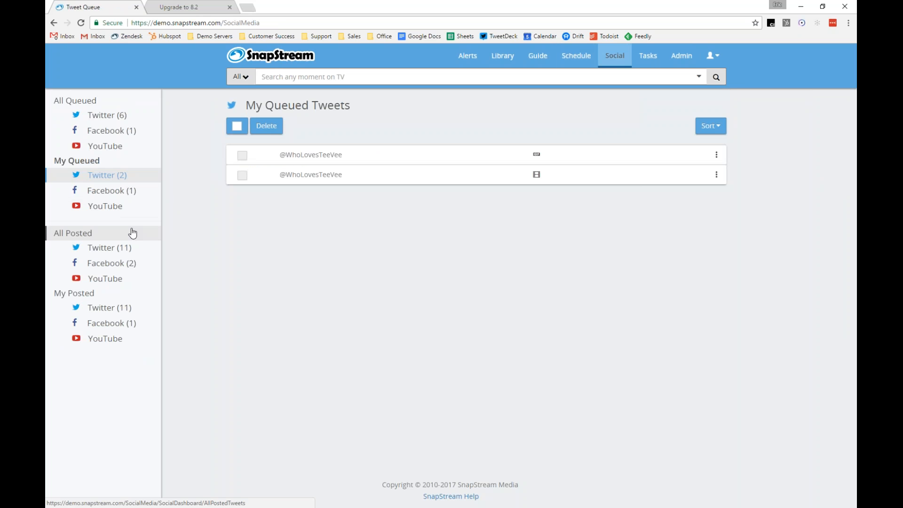
left_click(133, 269)
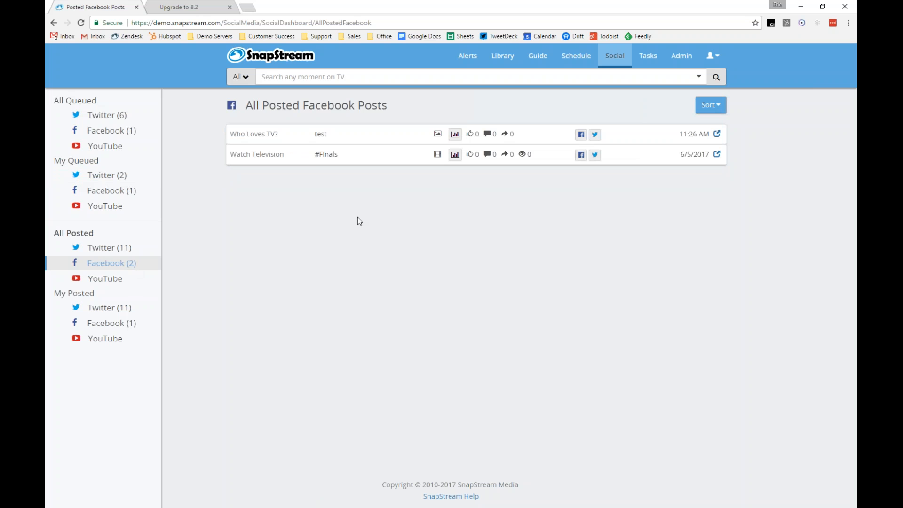
left_click(455, 135)
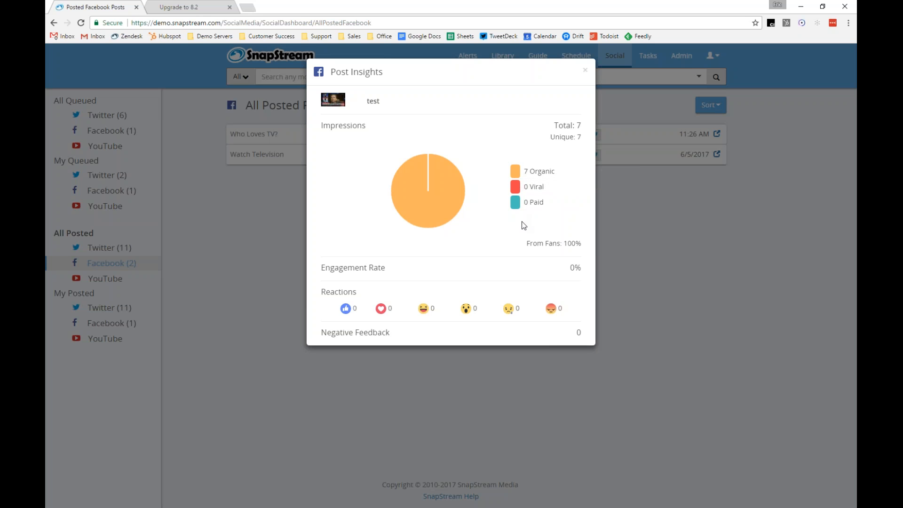
mouse_move(547, 248)
mouse_move(434, 181)
left_click(658, 238)
left_click(110, 248)
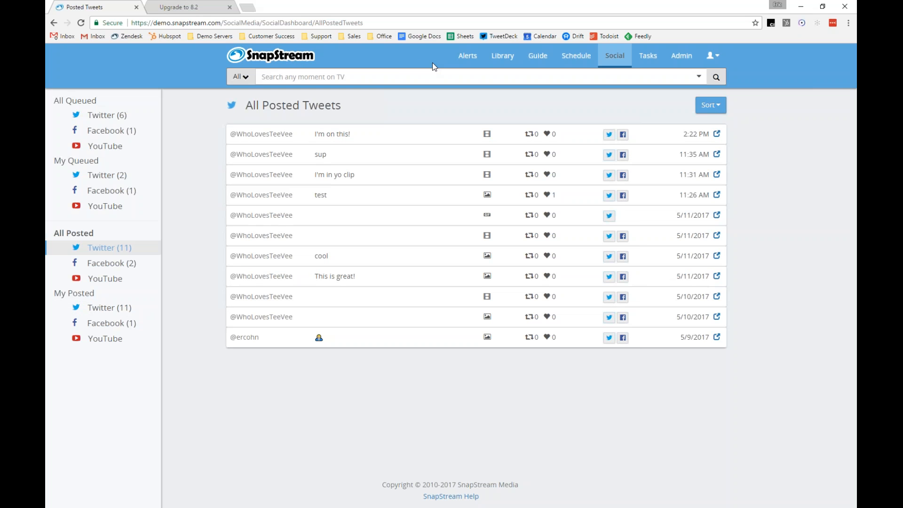
Open the Admin System Status page and expand the Sessions Info details to review the session history chart
left_click(671, 67)
scroll(768, 284, "down", 1)
scroll(768, 286, "down", 3)
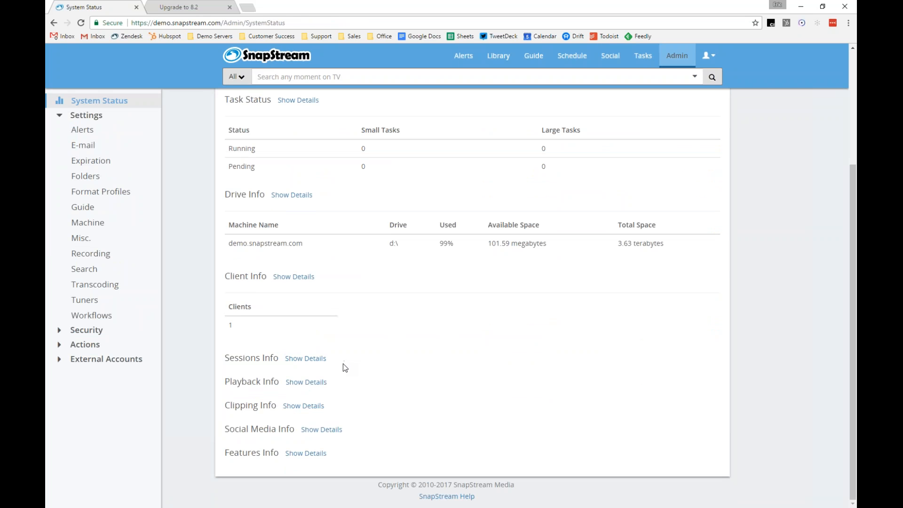
left_click(316, 361)
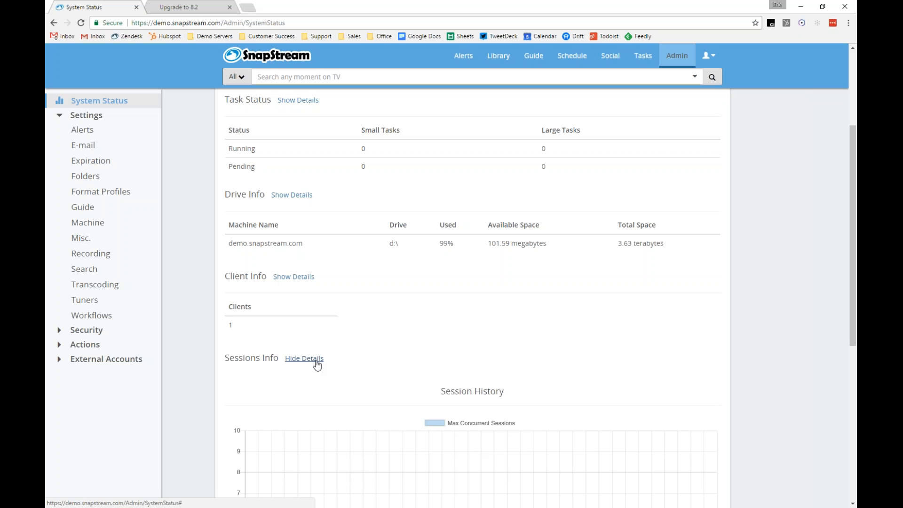
scroll(730, 340, "down", 1)
scroll(731, 342, "down", 5)
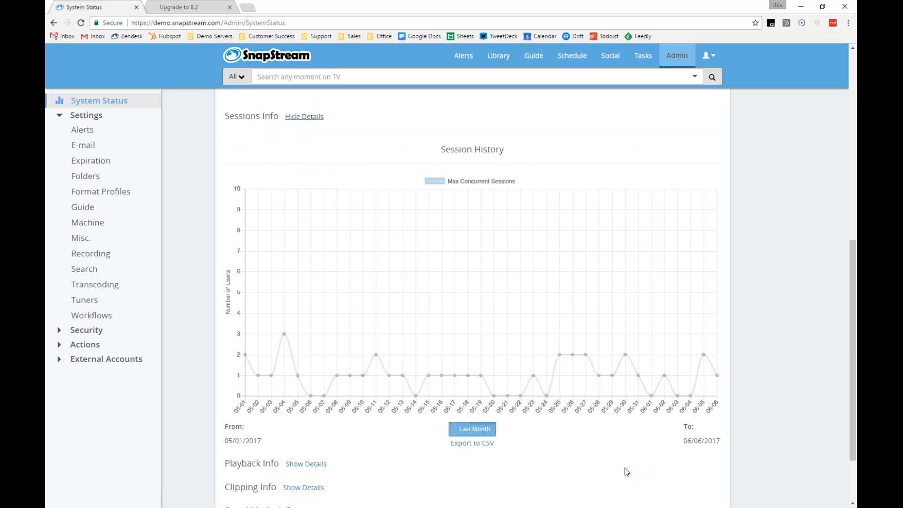
scroll(551, 421, "up", 1)
scroll(776, 345, "down", 2)
Expand the Playback Info details to review the playbacks history chart
left_click(305, 416)
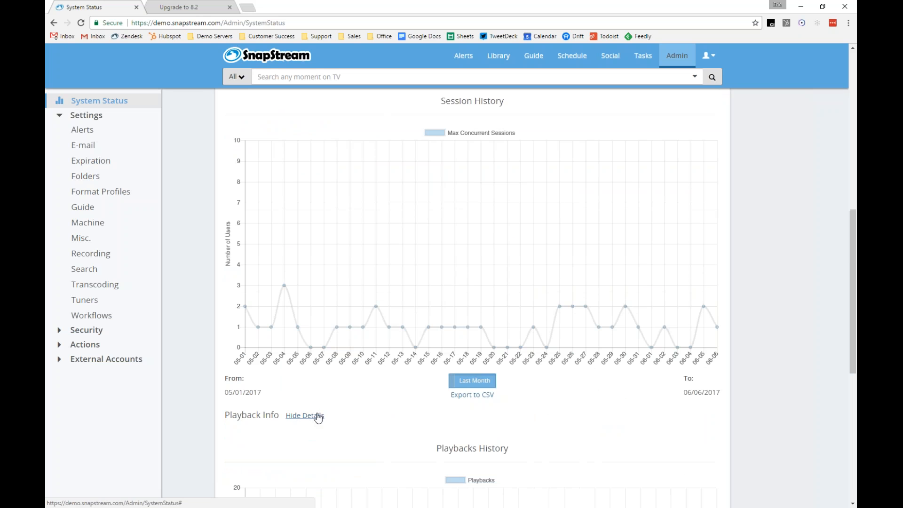
scroll(479, 401, "down", 2)
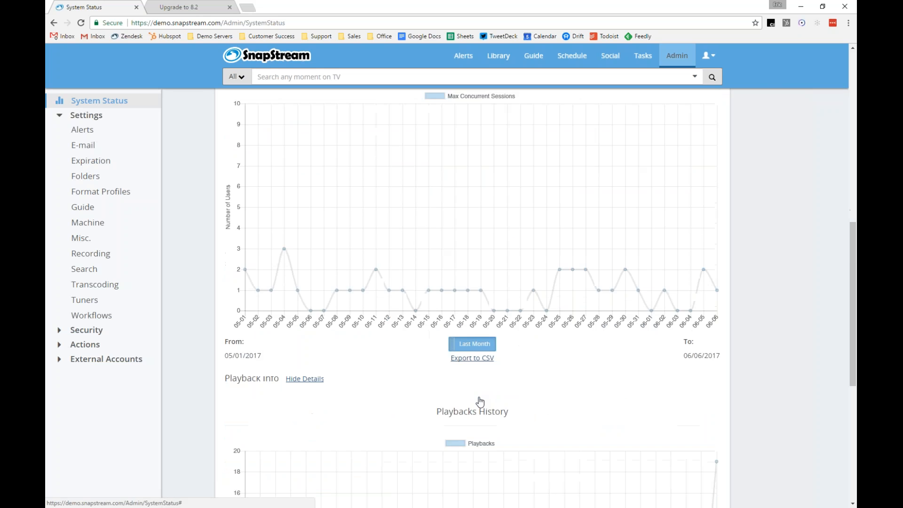
scroll(341, 371, "down", 1)
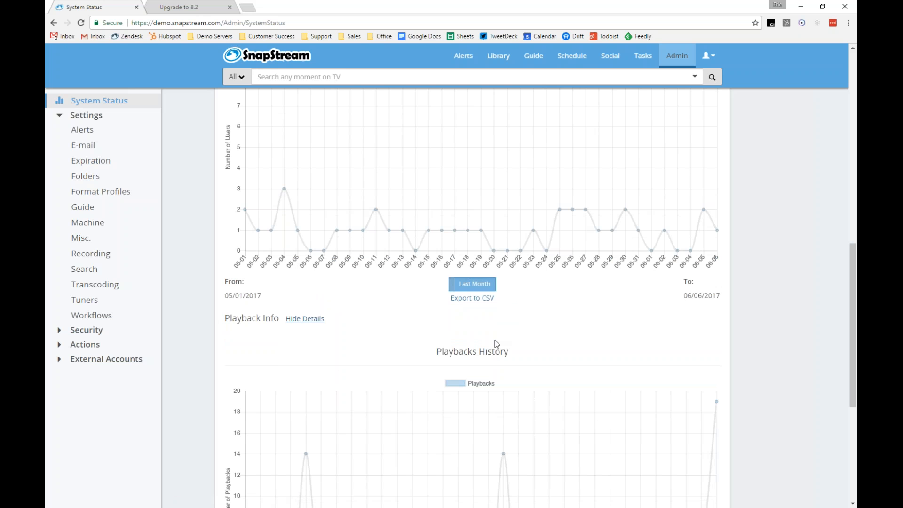
scroll(495, 339, "down", 5)
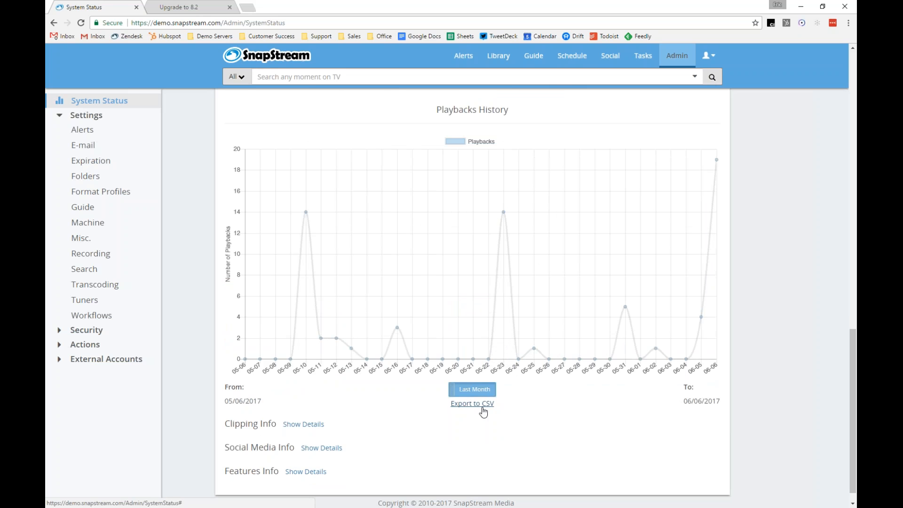
Export the playbacks history to CSV, open playback_stats.csv in Excel to review it, and close it without saving
left_click(482, 408)
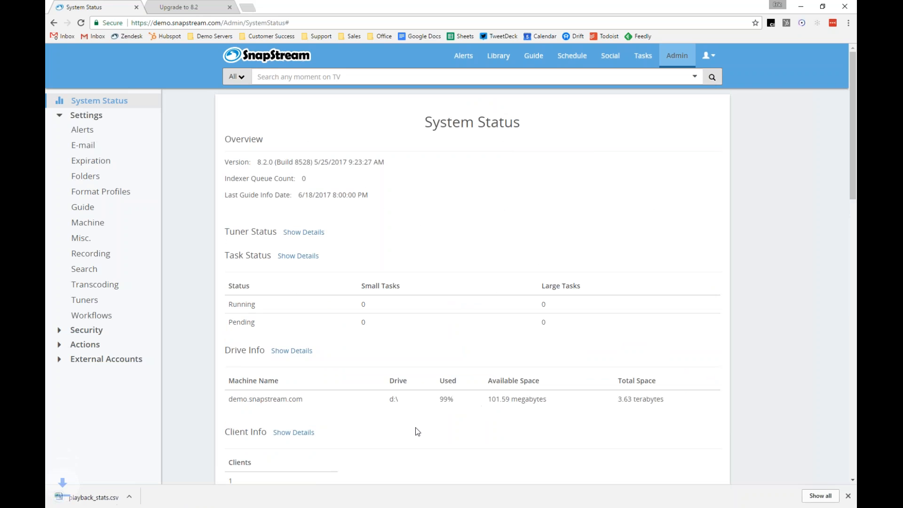
left_click(84, 496)
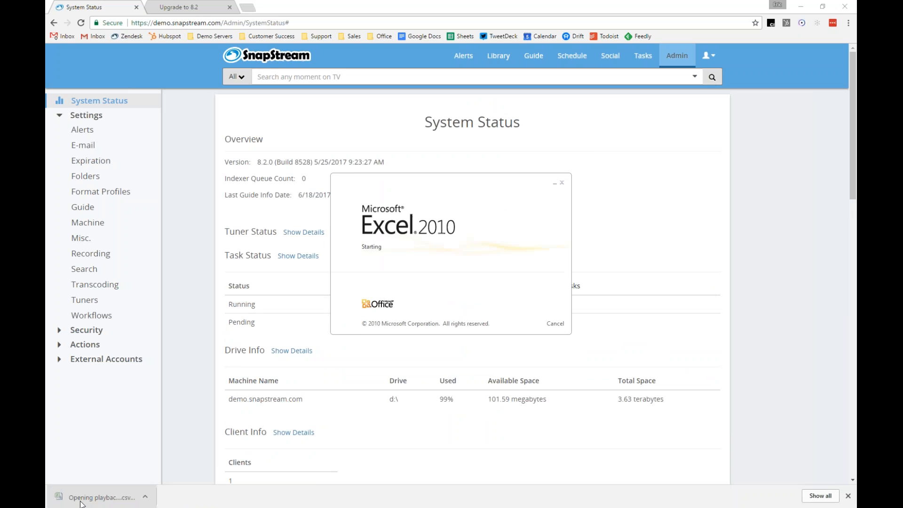
left_click(83, 99)
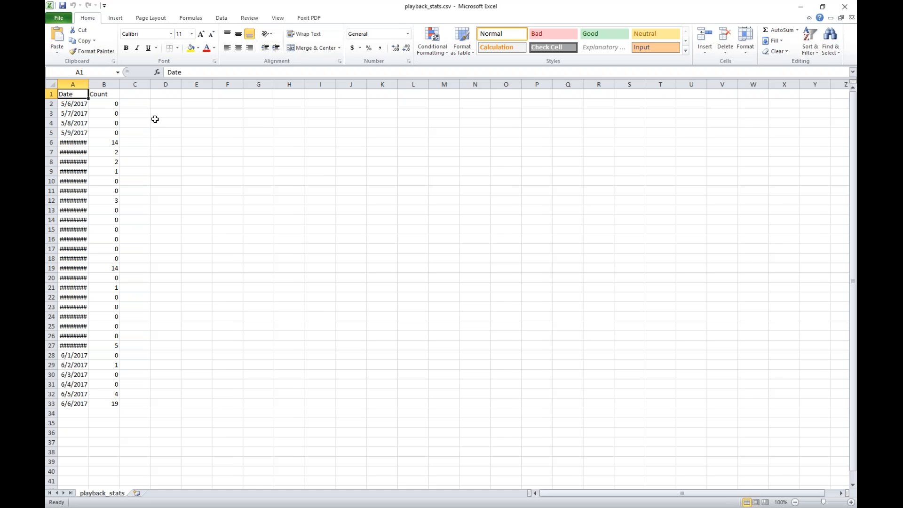
double_click(86, 84)
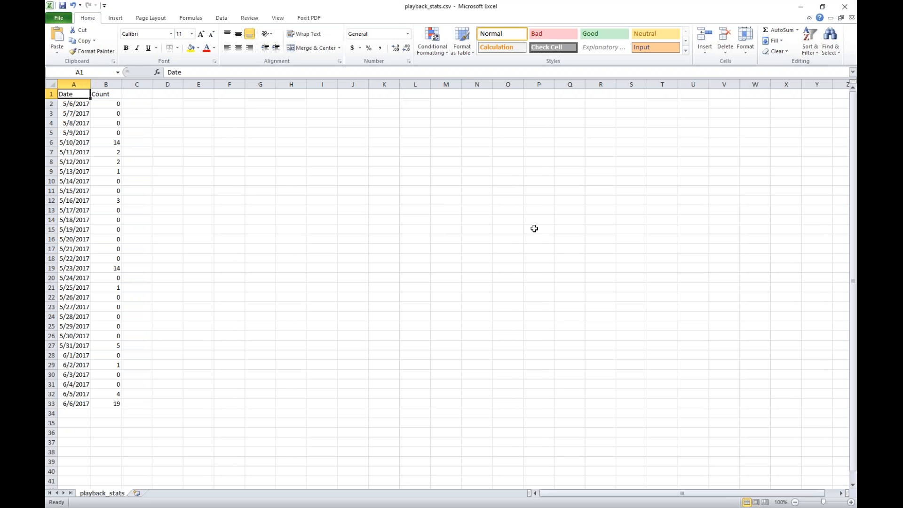
left_click(840, 13)
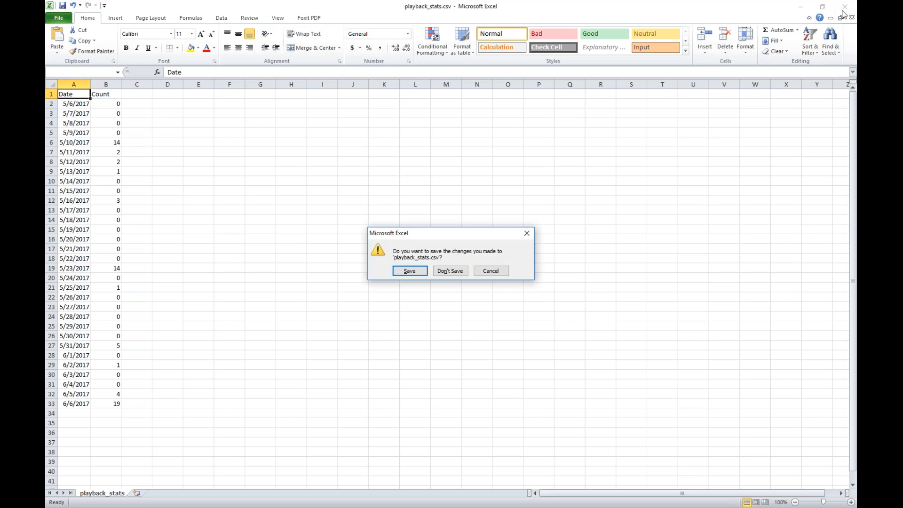
left_click(441, 272)
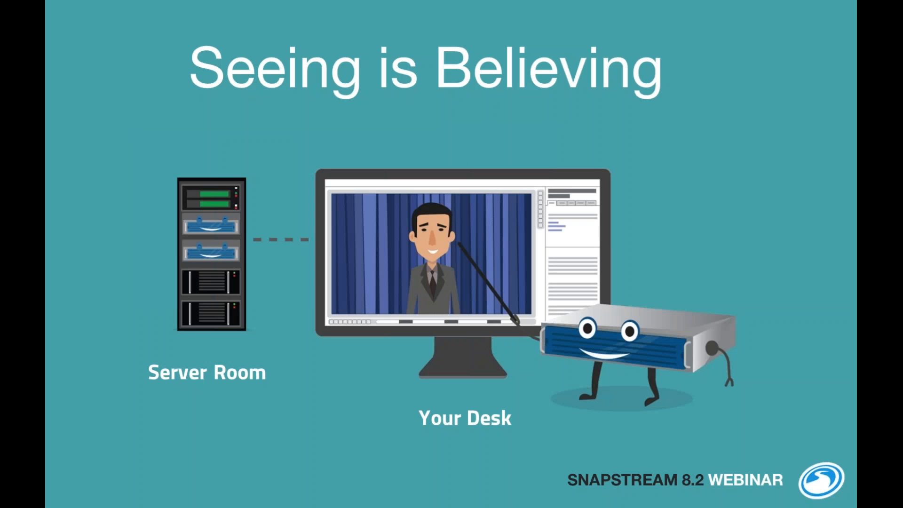
key("Right")
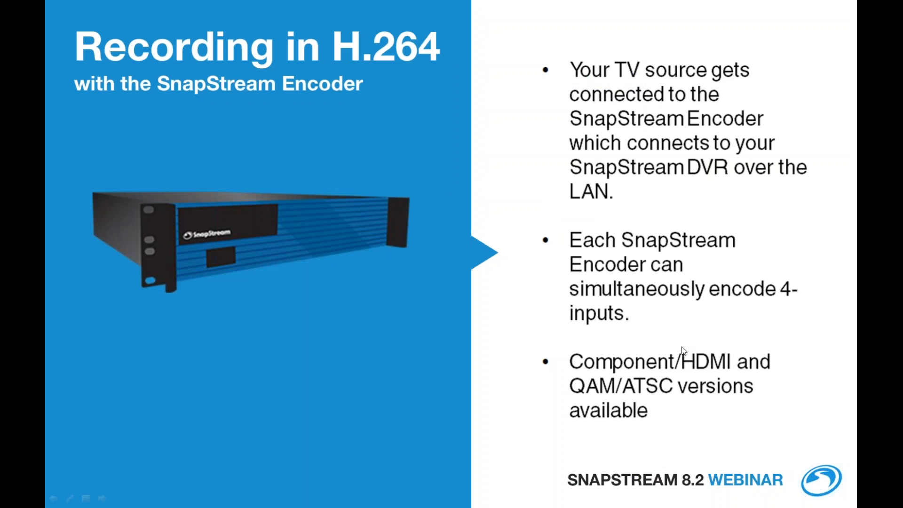